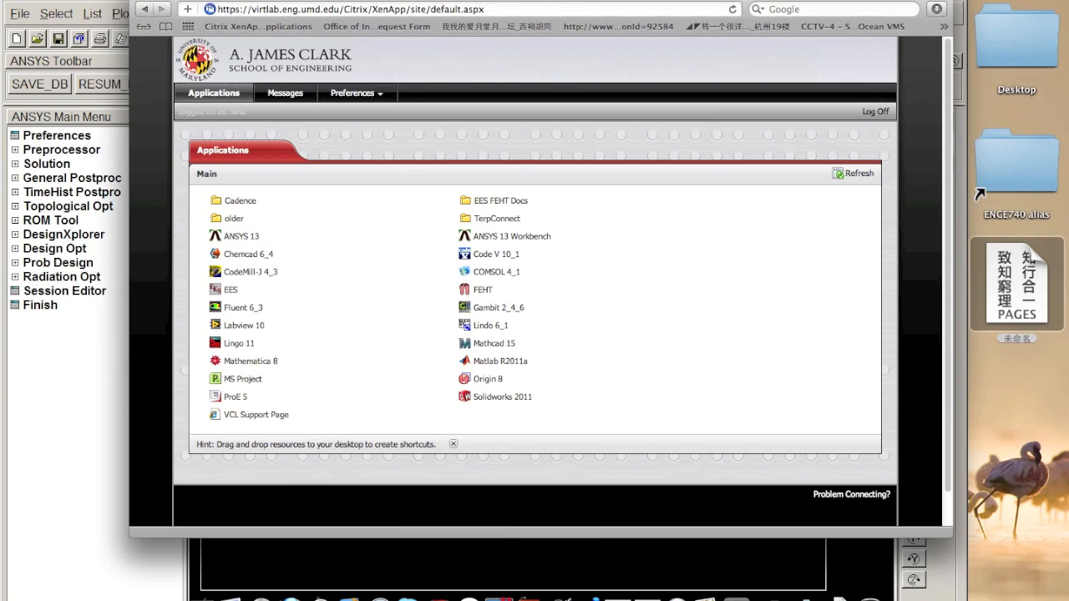
Step: Clear the browser window out of the way and reposition the ANSYS window so its main menu is accessible
{"action": "double_click", "coordinate": [550, 2]}
{"action": "left_click_drag", "start_coordinate": [520, 2], "coordinate": [612, 2]}
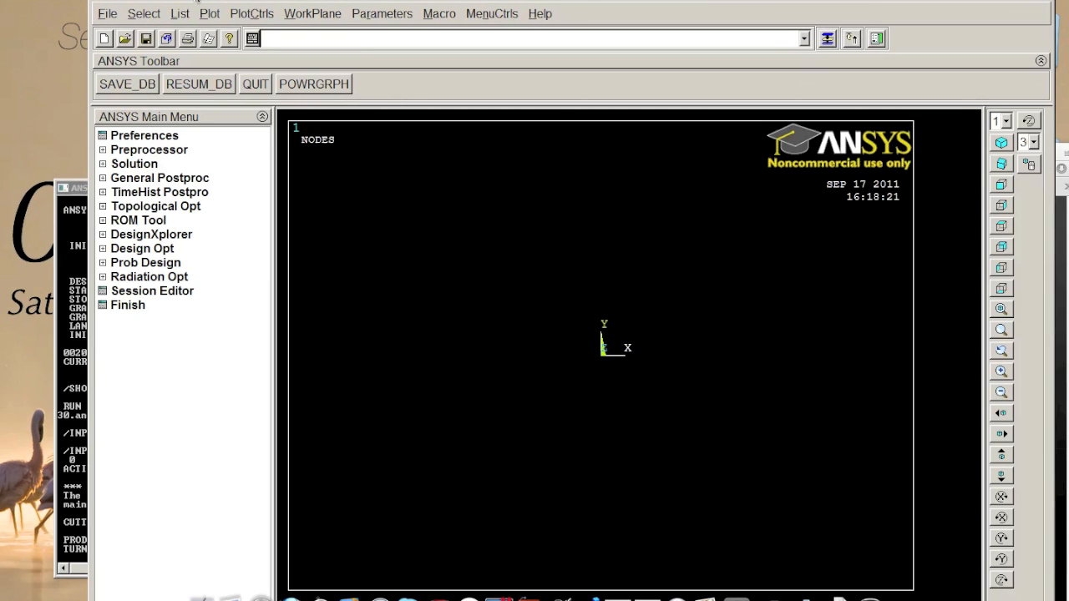
{"action": "left_click_drag", "start_coordinate": [197, 2], "coordinate": [173, 3]}
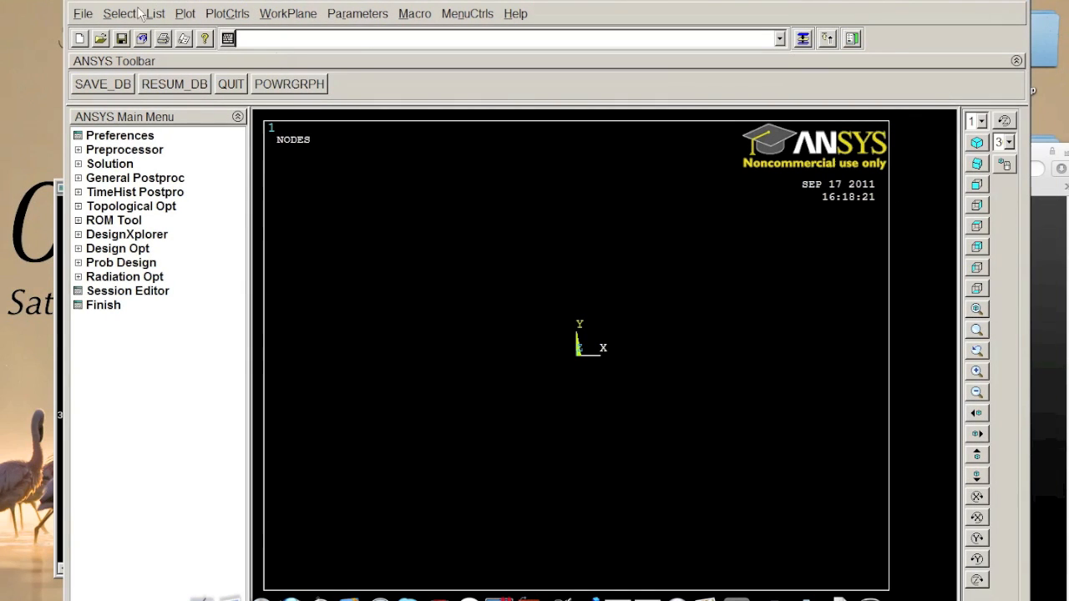
Step: Start saving the database under a new name on drive v: \\Client\C$, granting the application Read & Write access
{"action": "left_click", "coordinate": [82, 13]}
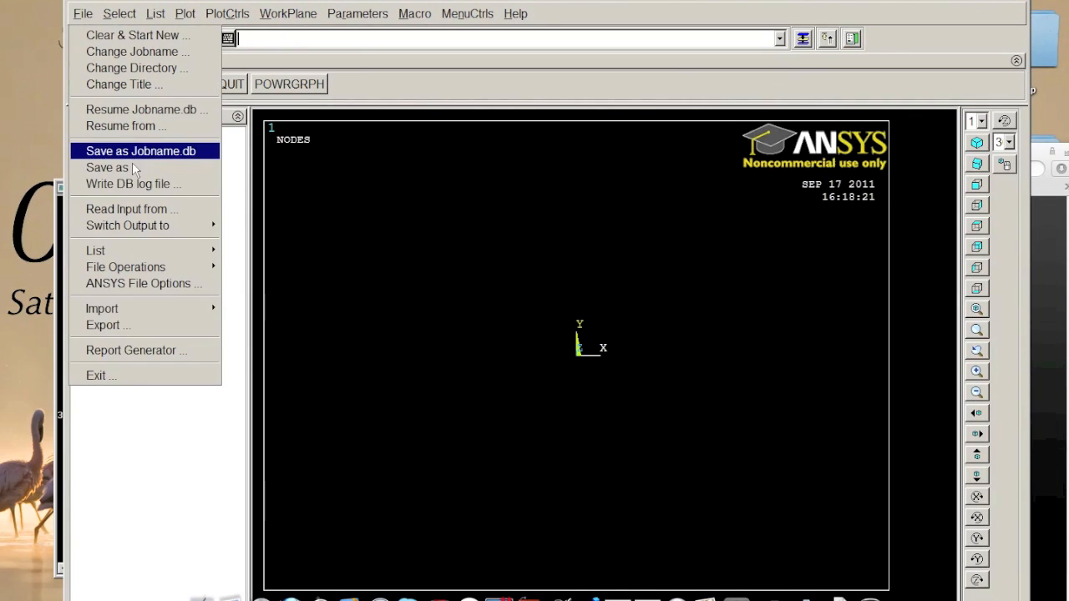
{"action": "left_click", "coordinate": [132, 167]}
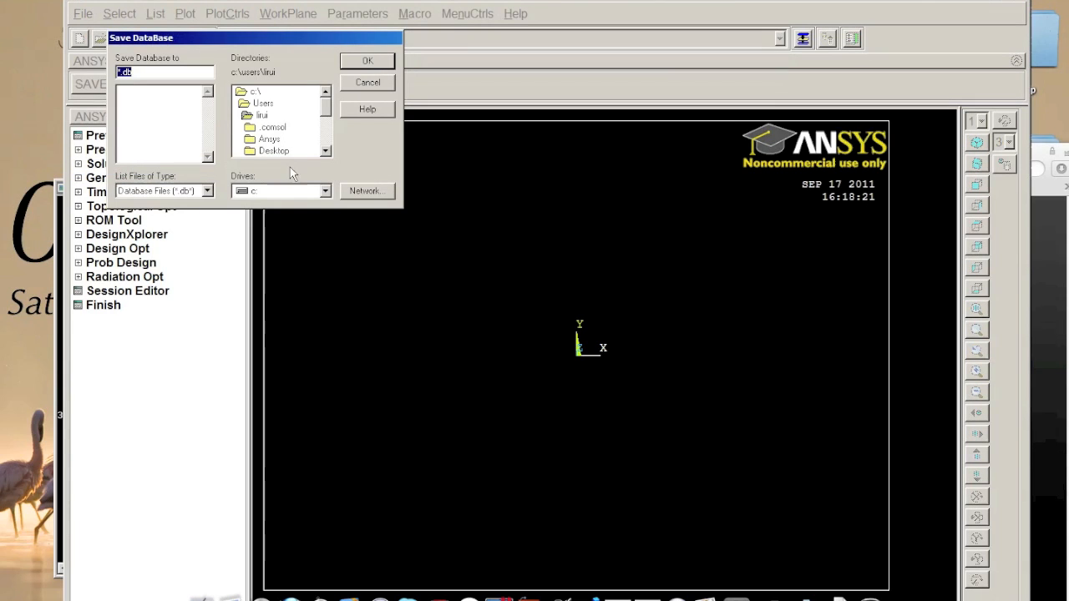
{"action": "left_click", "coordinate": [297, 42]}
{"action": "left_click_drag", "start_coordinate": [298, 42], "coordinate": [378, 33]}
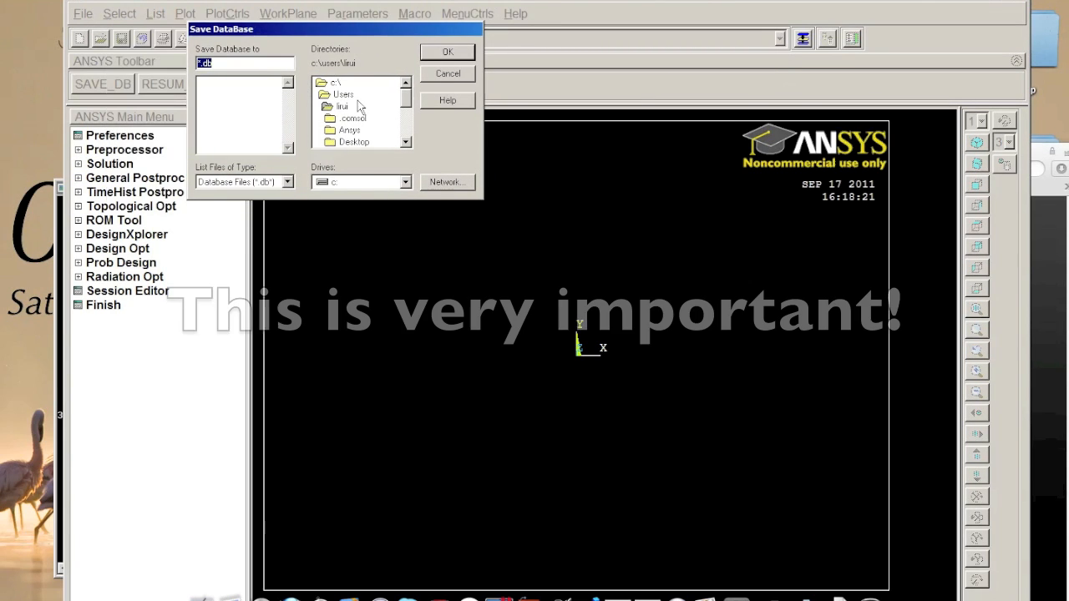
{"action": "left_click", "coordinate": [343, 183]}
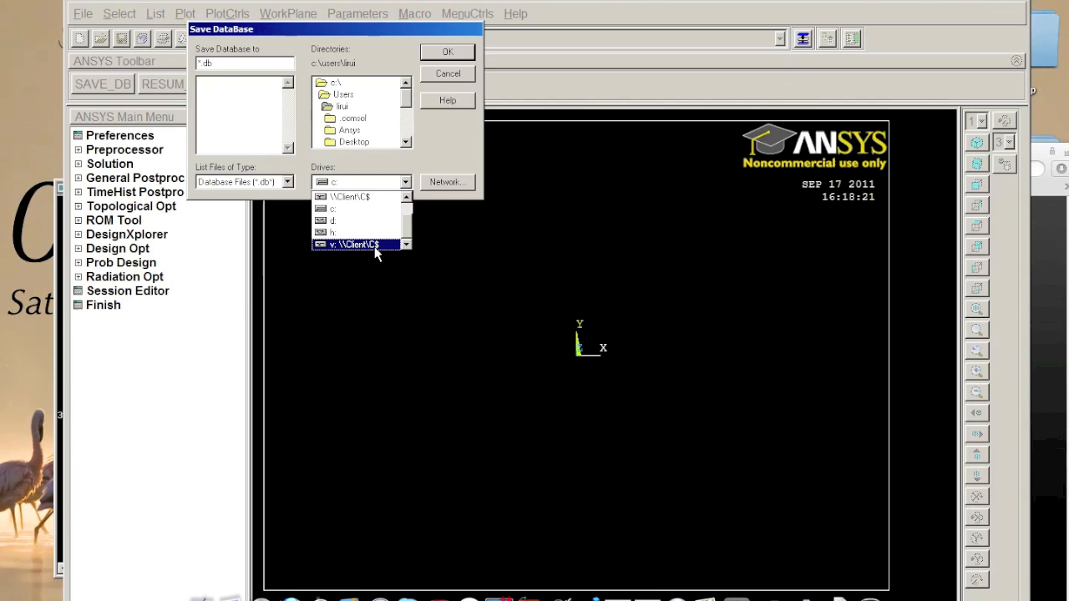
{"action": "left_click", "coordinate": [374, 245]}
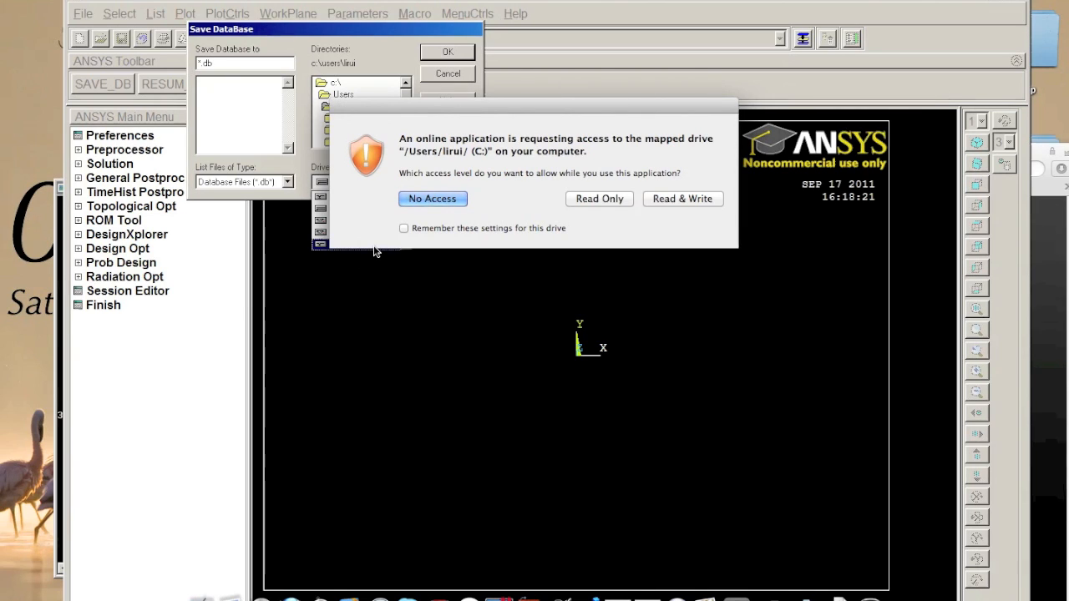
{"action": "left_click", "coordinate": [681, 200]}
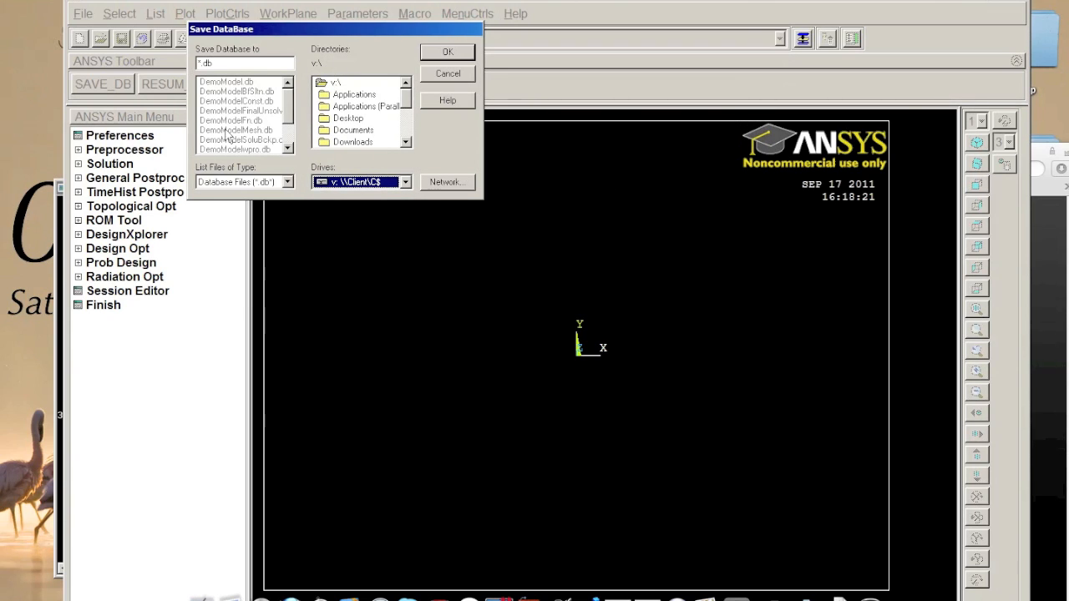
Step: Name the database file Demo1Model and save it
{"action": "left_click", "coordinate": [210, 62]}
{"action": "left_click_drag", "start_coordinate": [215, 62], "coordinate": [186, 62]}
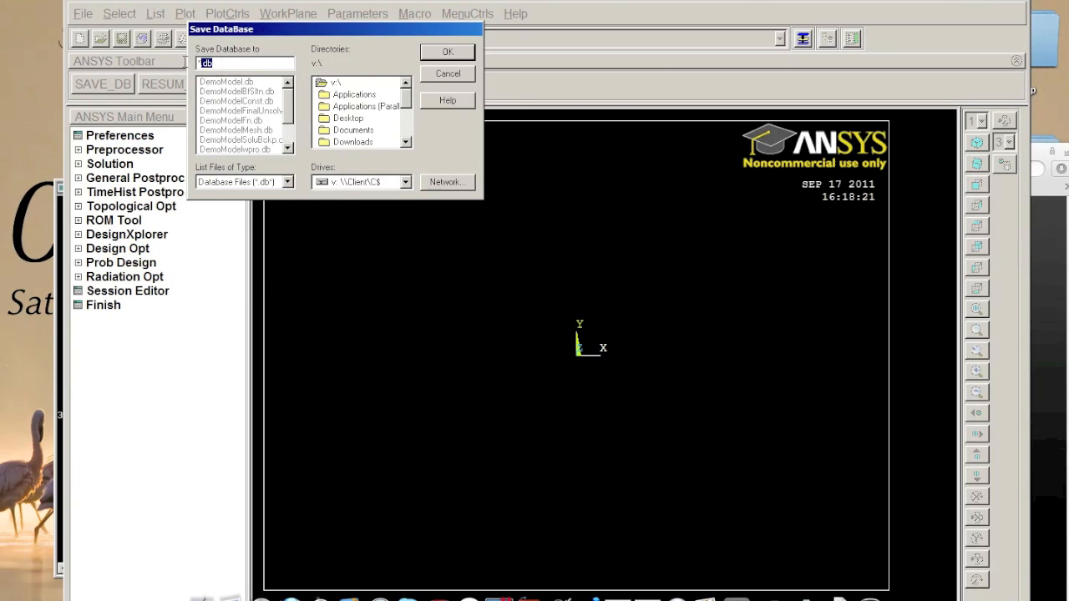
{"action": "left_click", "coordinate": [202, 63]}
{"action": "key", "text": "BackSpace"}
{"action": "type", "text": "Demo1Model"}
{"action": "left_click", "coordinate": [447, 51]}
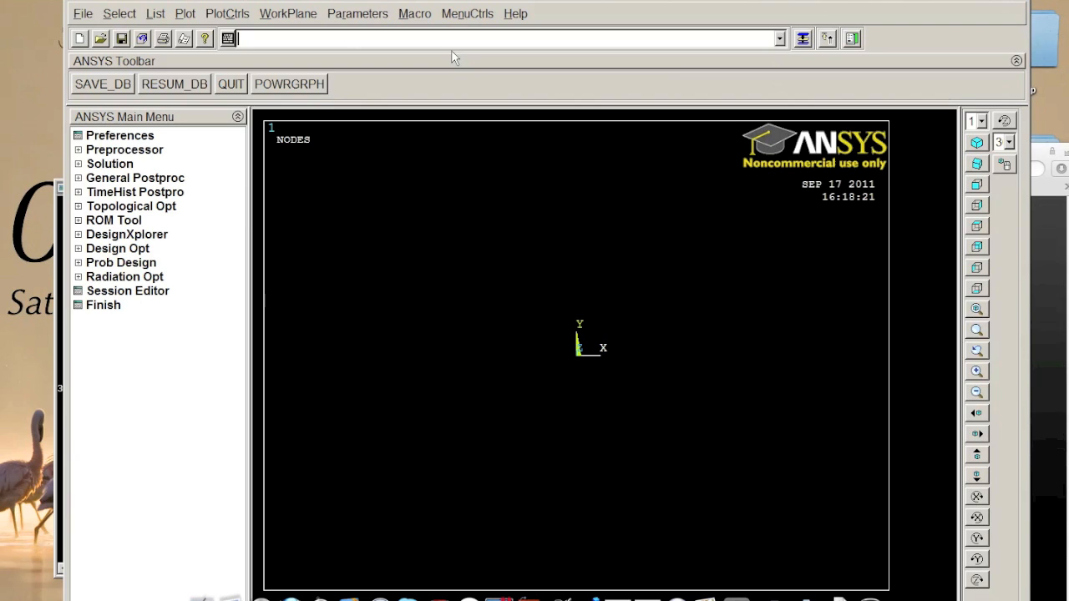
Step: Examine the command categories available under Preprocessor and Solution
{"action": "left_click", "coordinate": [101, 156]}
{"action": "left_click", "coordinate": [102, 156]}
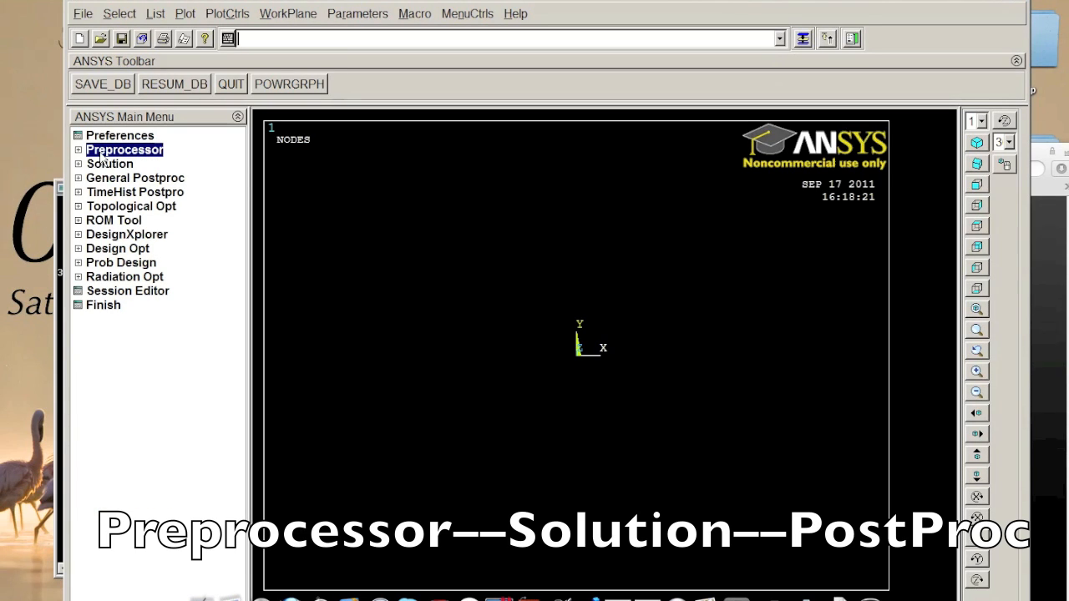
{"action": "left_click", "coordinate": [101, 153]}
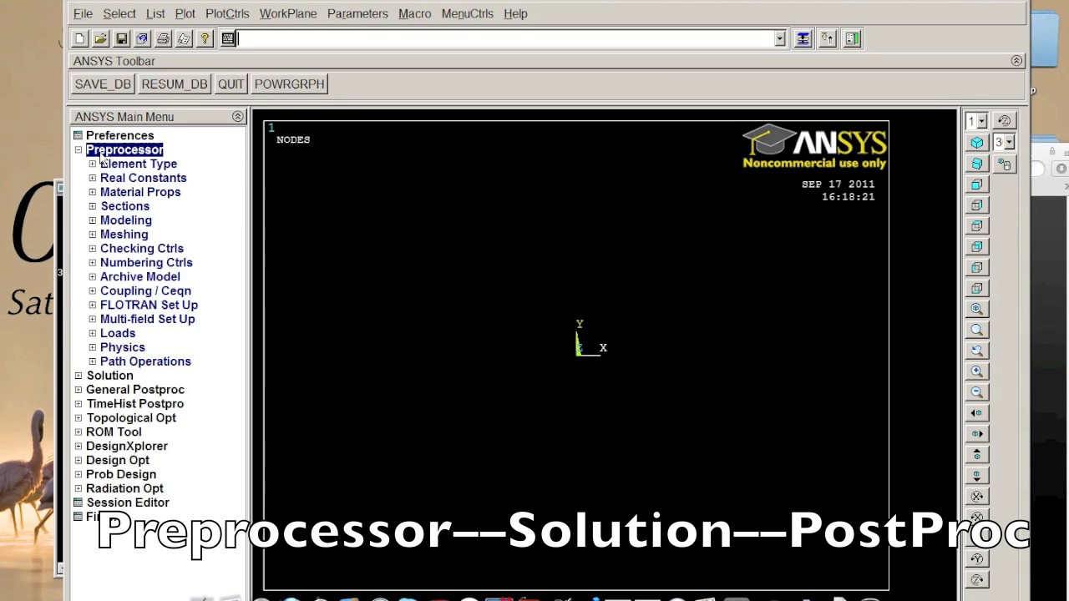
{"action": "left_click", "coordinate": [101, 154]}
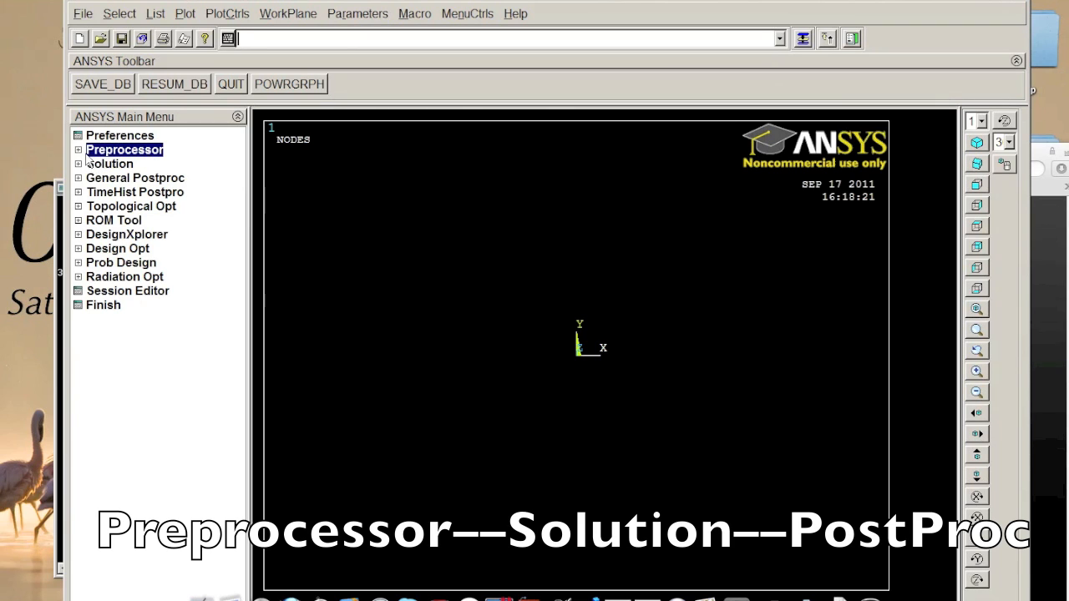
{"action": "left_click", "coordinate": [79, 151]}
{"action": "left_click", "coordinate": [79, 151]}
{"action": "left_click", "coordinate": [110, 165]}
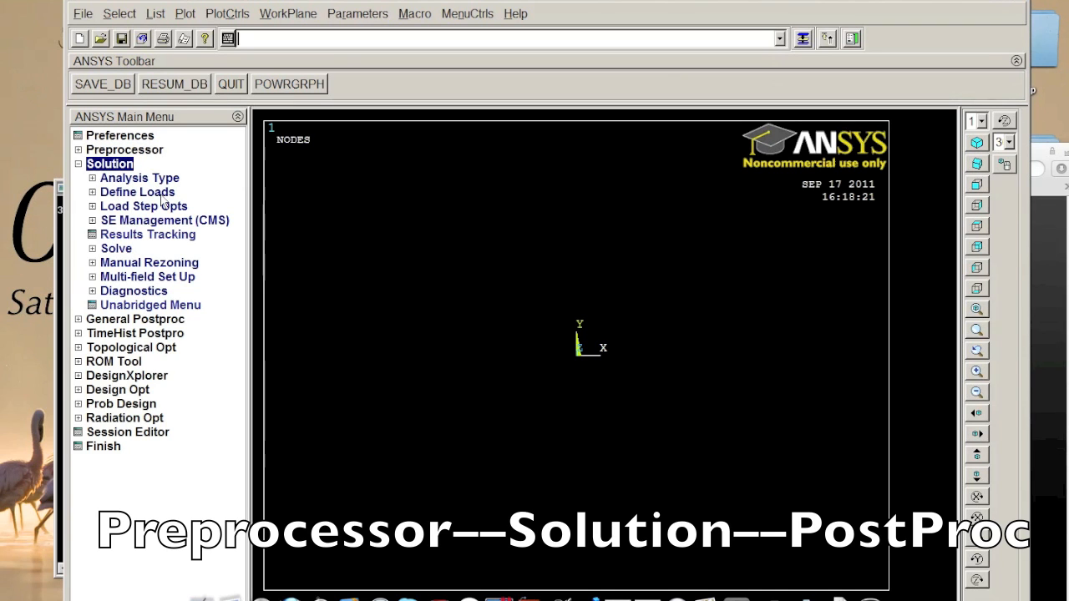
{"action": "left_click", "coordinate": [79, 164]}
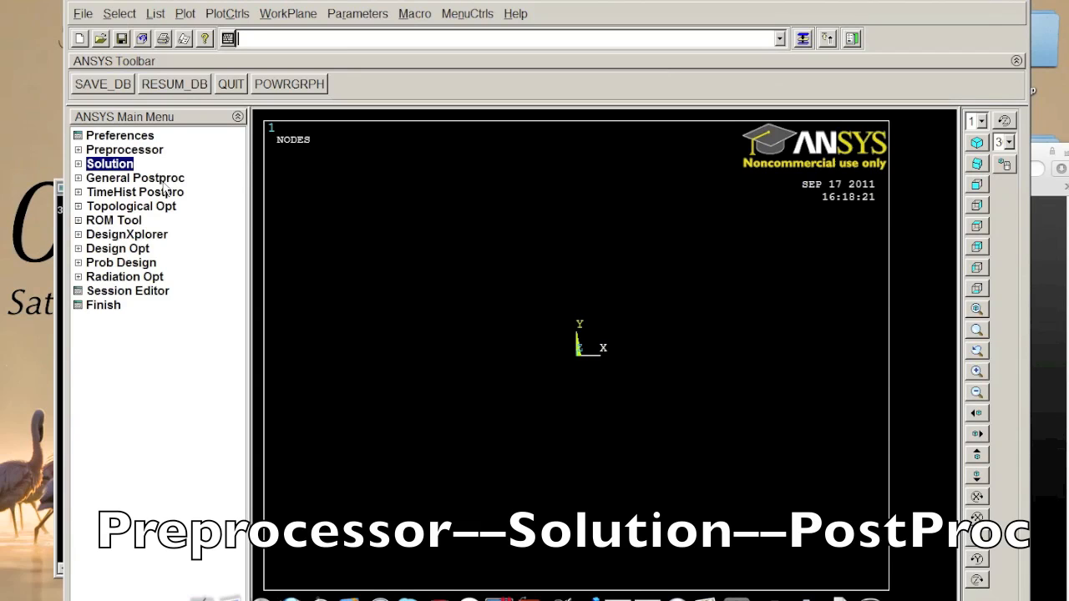
Step: Create a rectangular area by dimensions with X-coordinates 0 to 100 and Y-coordinates 0 to -30
{"action": "left_click", "coordinate": [132, 154]}
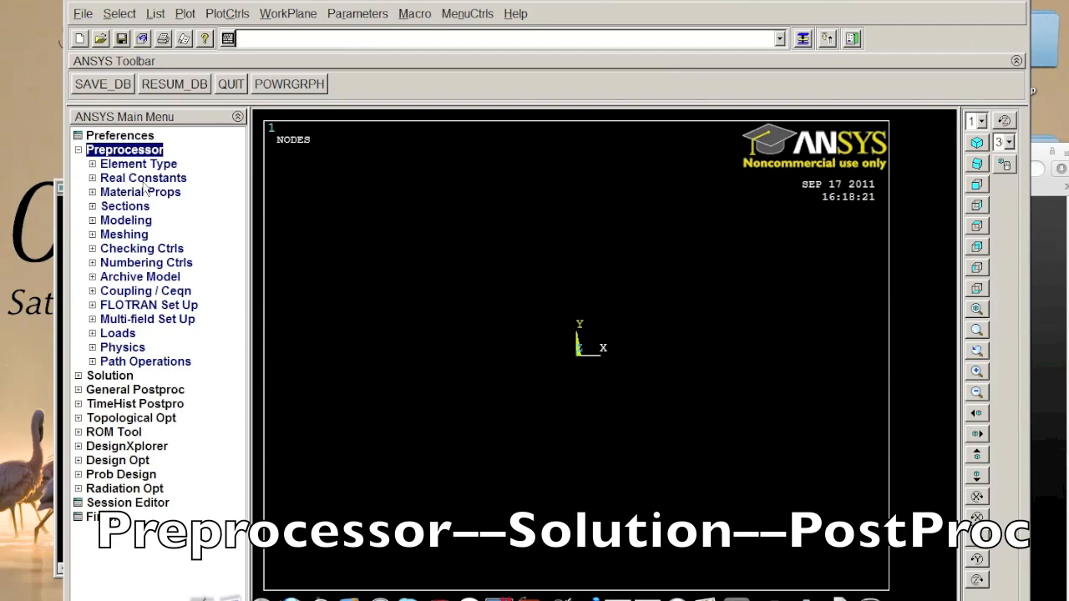
{"action": "left_click", "coordinate": [109, 221]}
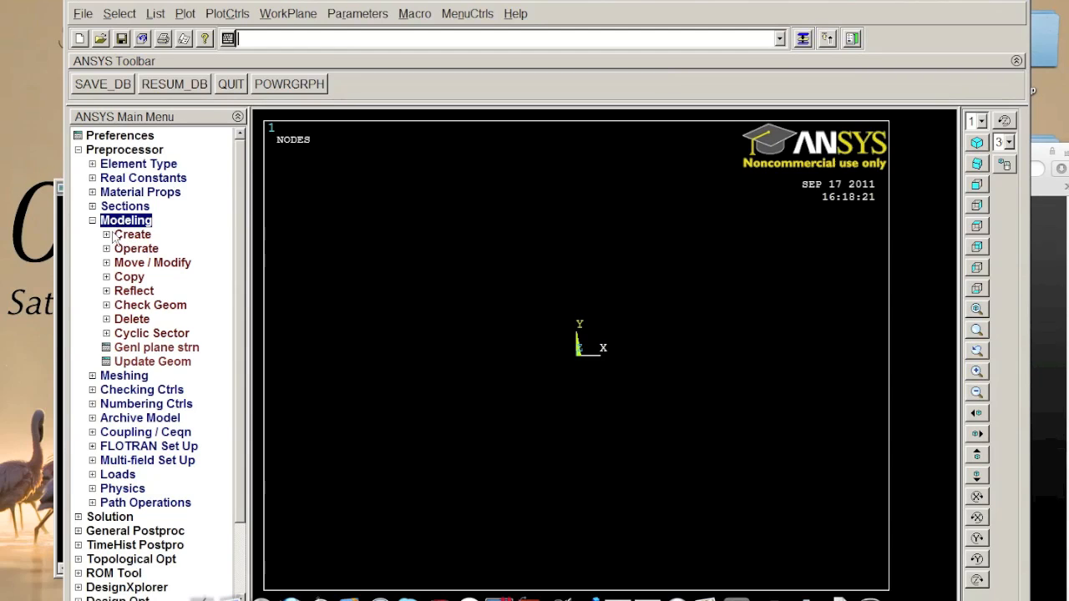
{"action": "left_click", "coordinate": [121, 235]}
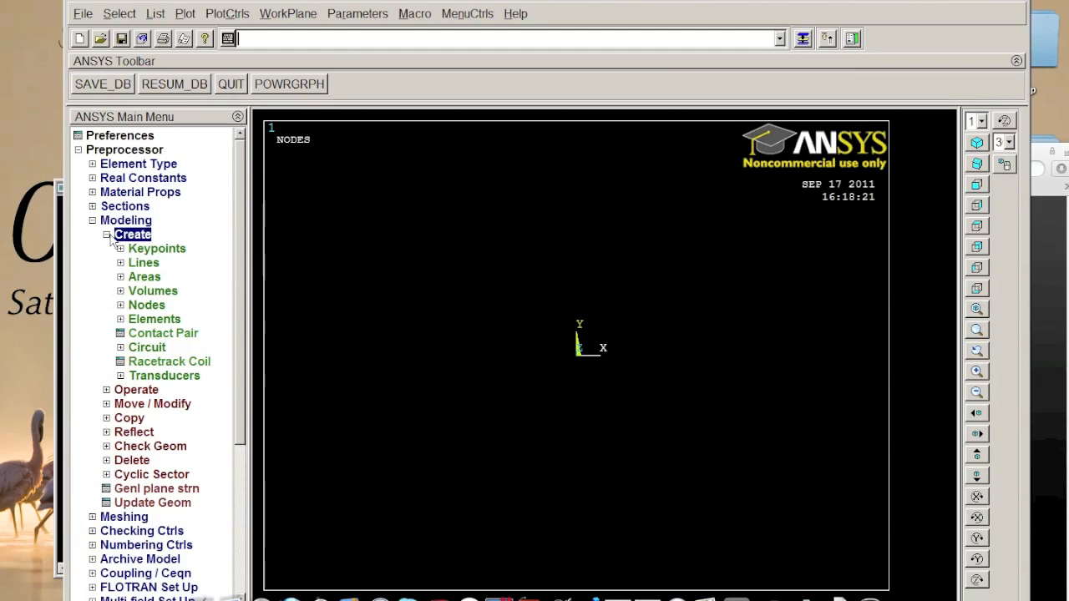
{"action": "left_click", "coordinate": [147, 277]}
{"action": "left_click", "coordinate": [154, 306]}
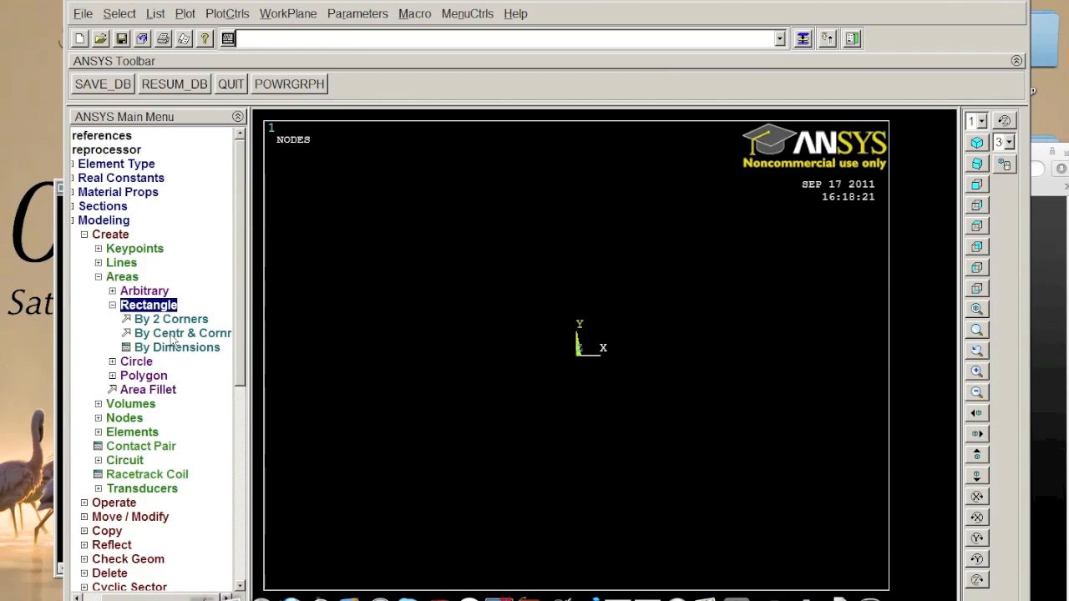
{"action": "left_click", "coordinate": [178, 348]}
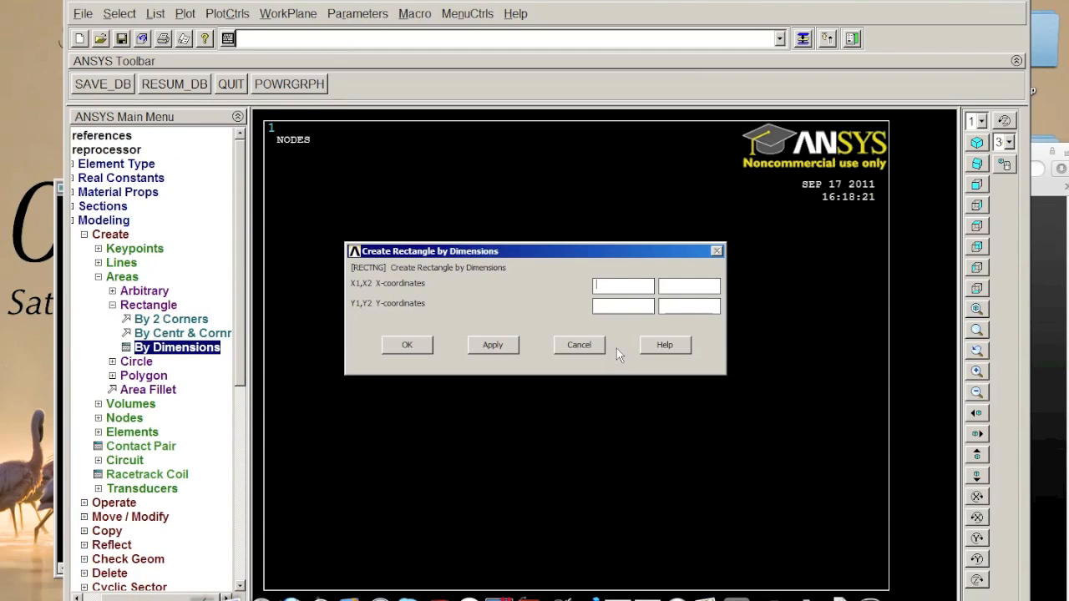
{"action": "type", "text": "0"}
{"action": "type", "text": "100"}
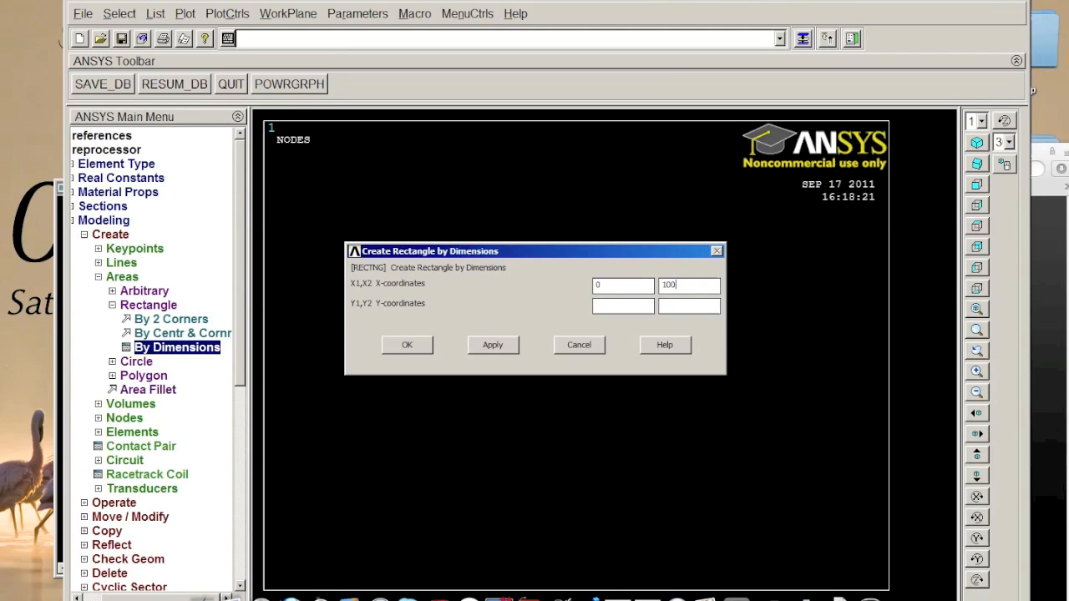
{"action": "left_click", "coordinate": [623, 307]}
{"action": "type", "text": "3"}
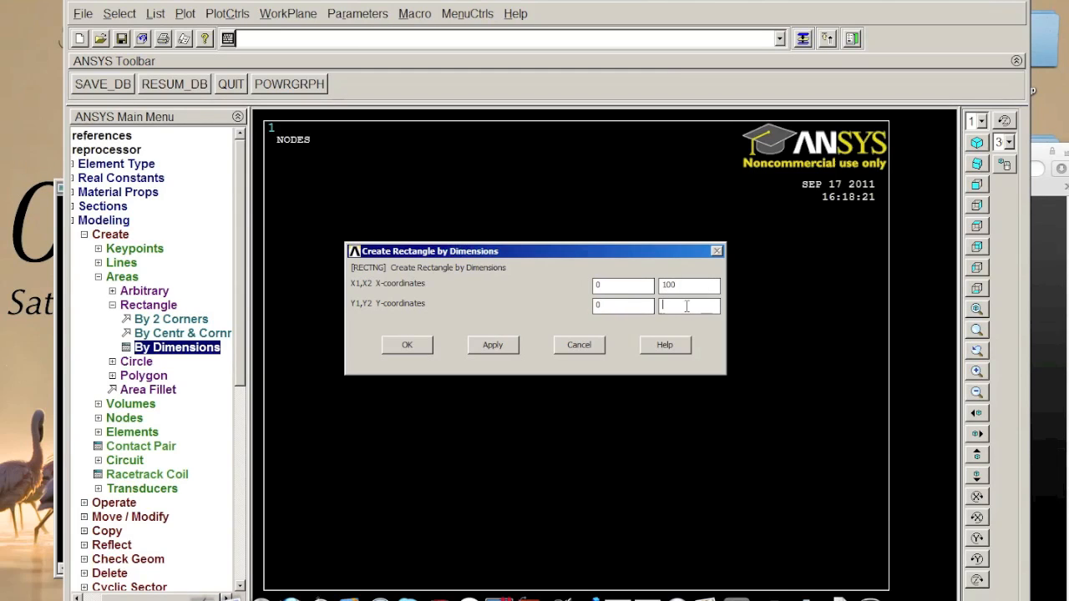
{"action": "type", "text": "-30"}
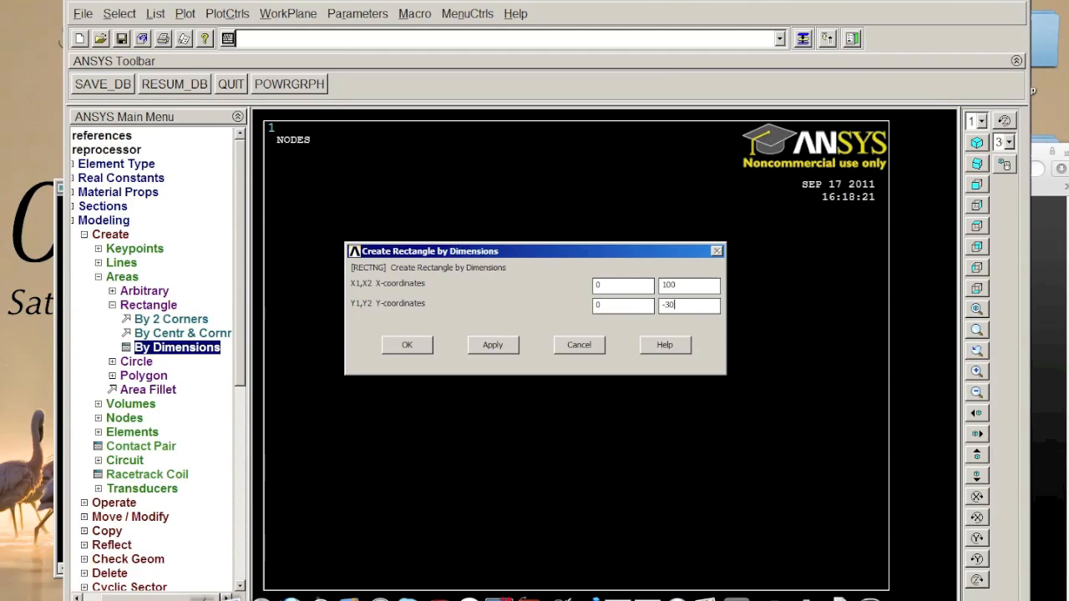
{"action": "left_click", "coordinate": [409, 346]}
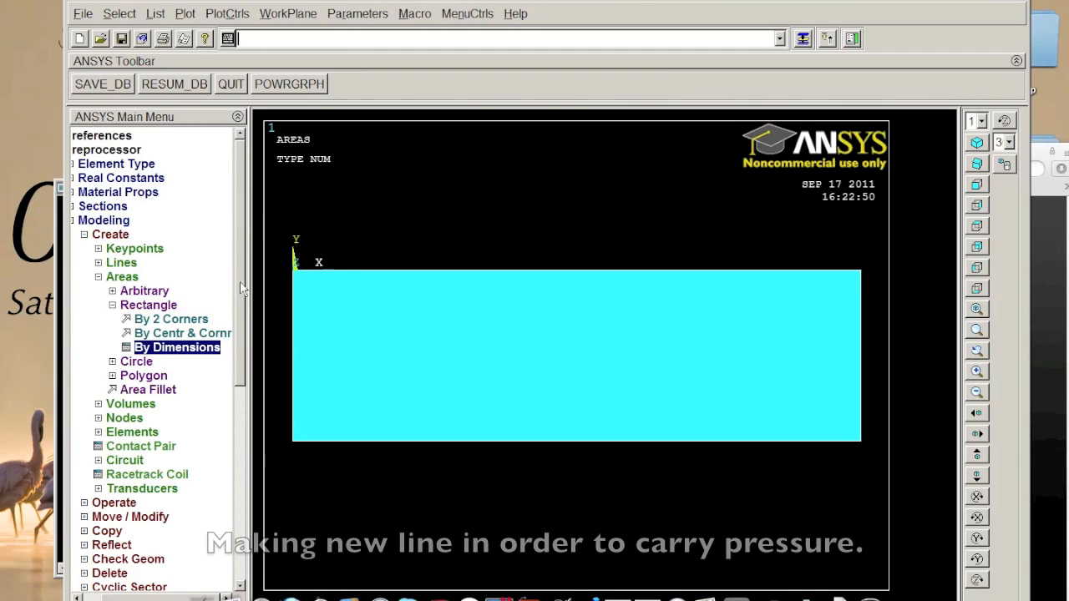
Step: Start the Boolean division of lines with options on the rectangle's upper edge
{"action": "left_click", "coordinate": [111, 305]}
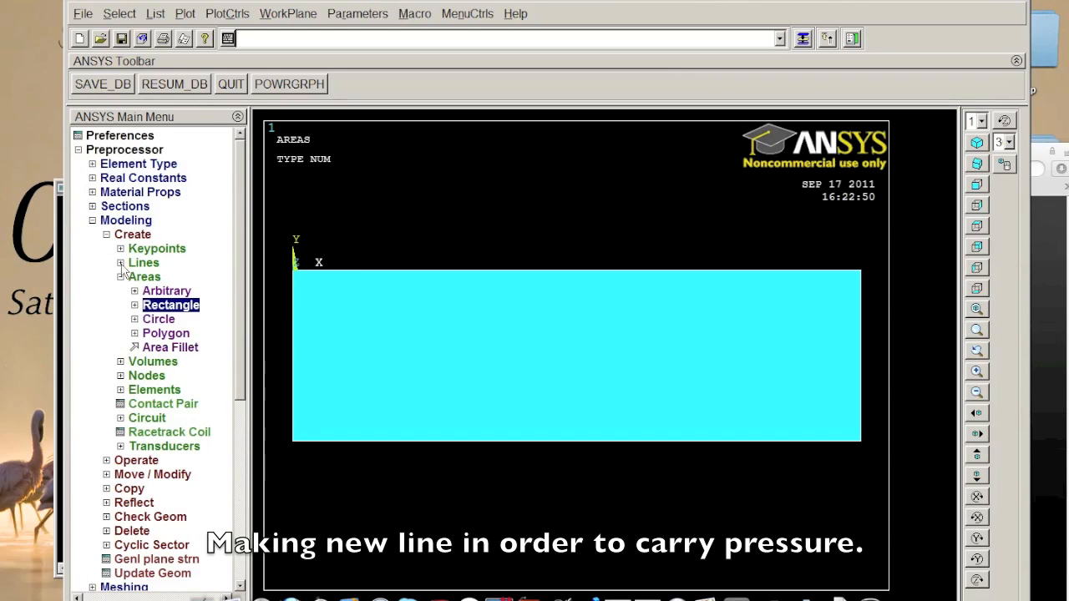
{"action": "left_click", "coordinate": [122, 264]}
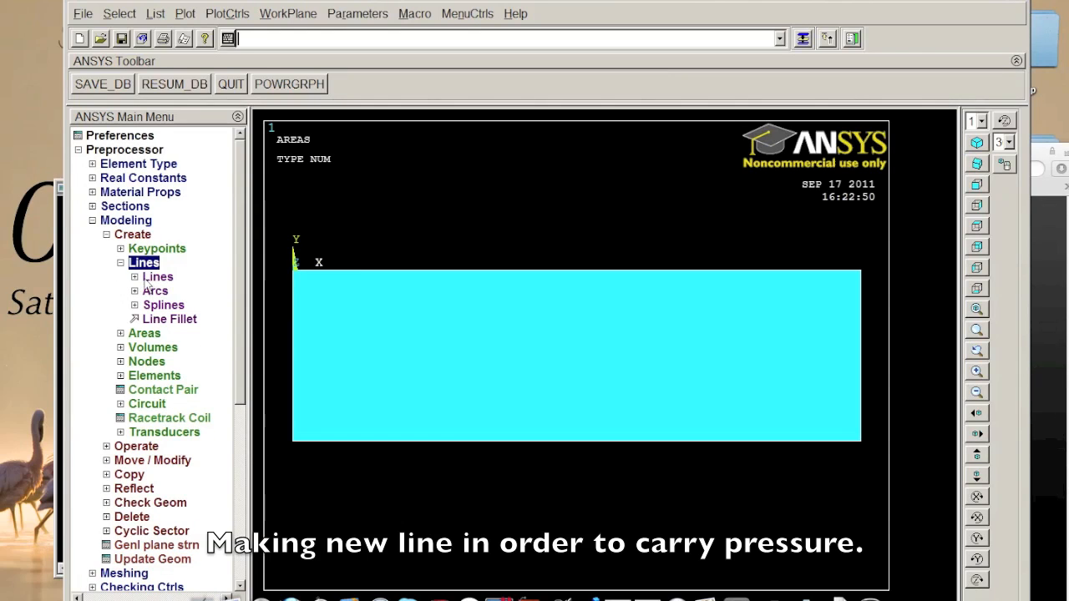
{"action": "left_click", "coordinate": [106, 237]}
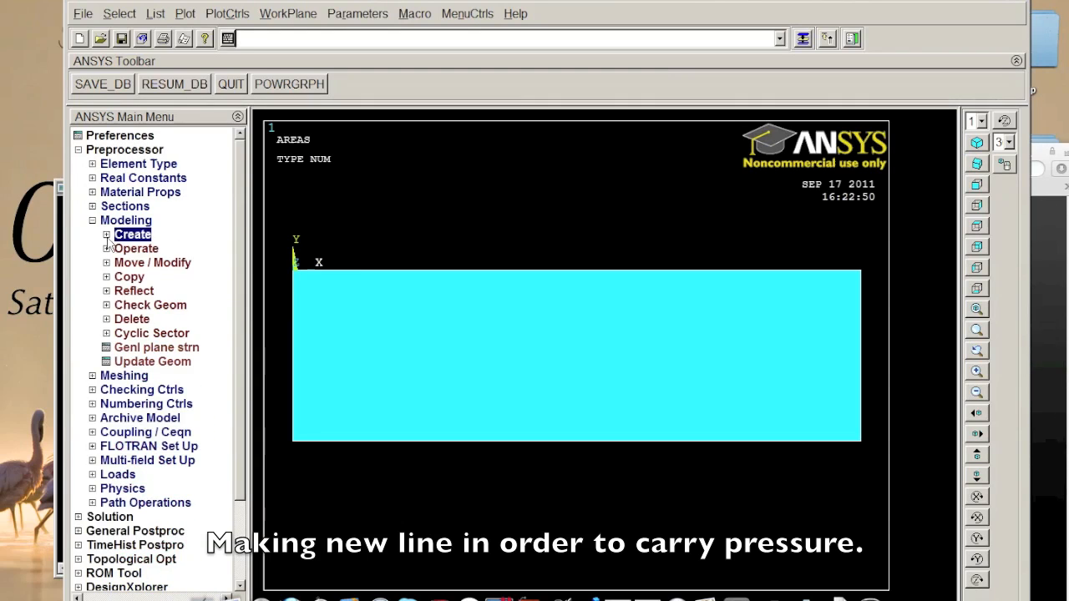
{"action": "left_click", "coordinate": [107, 249]}
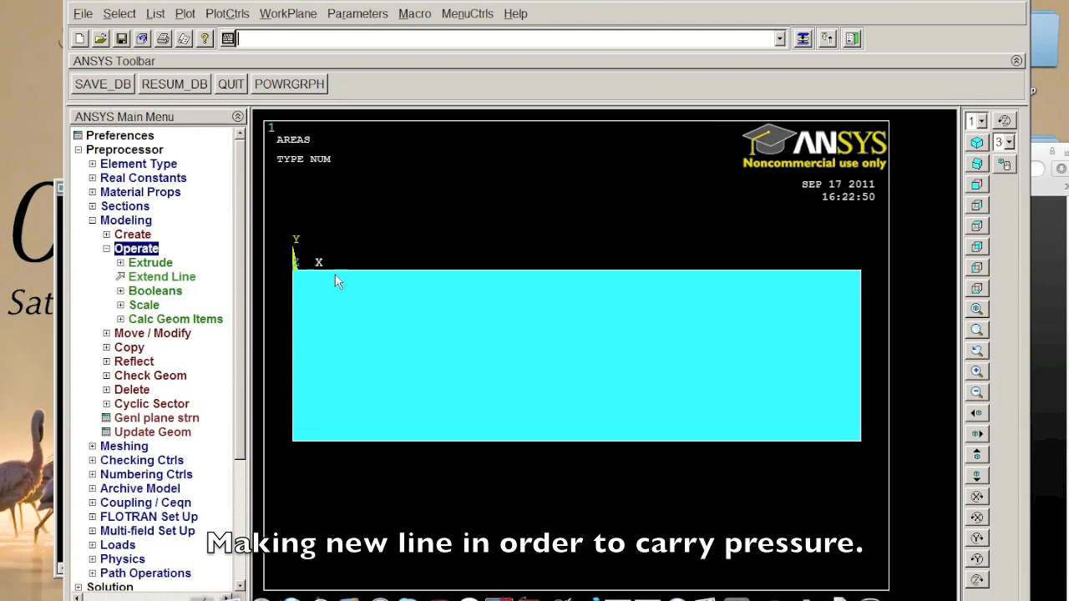
{"action": "left_click", "coordinate": [121, 291]}
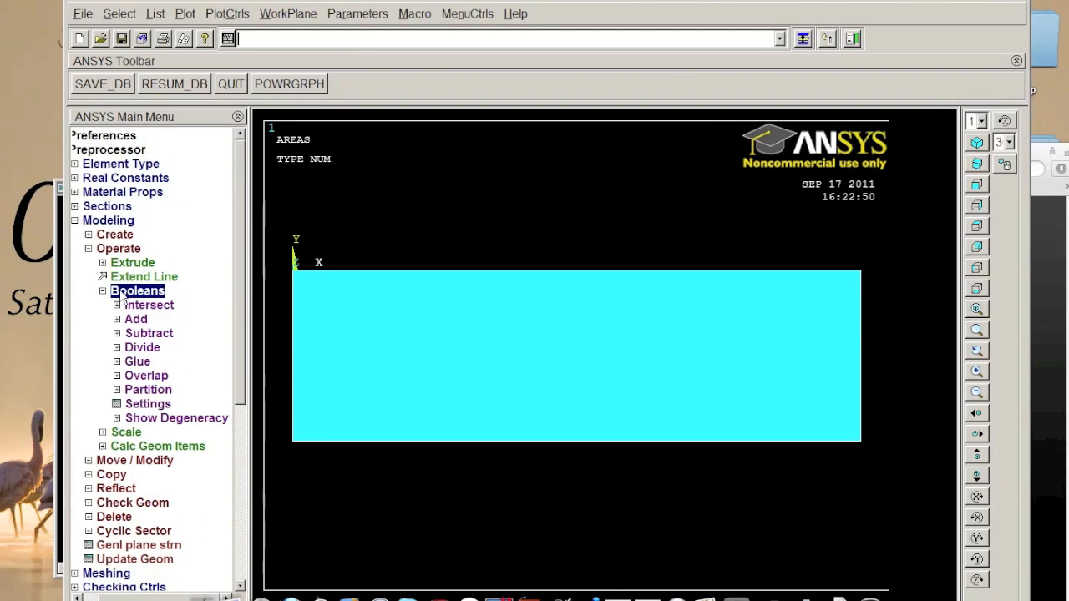
{"action": "left_click", "coordinate": [118, 349]}
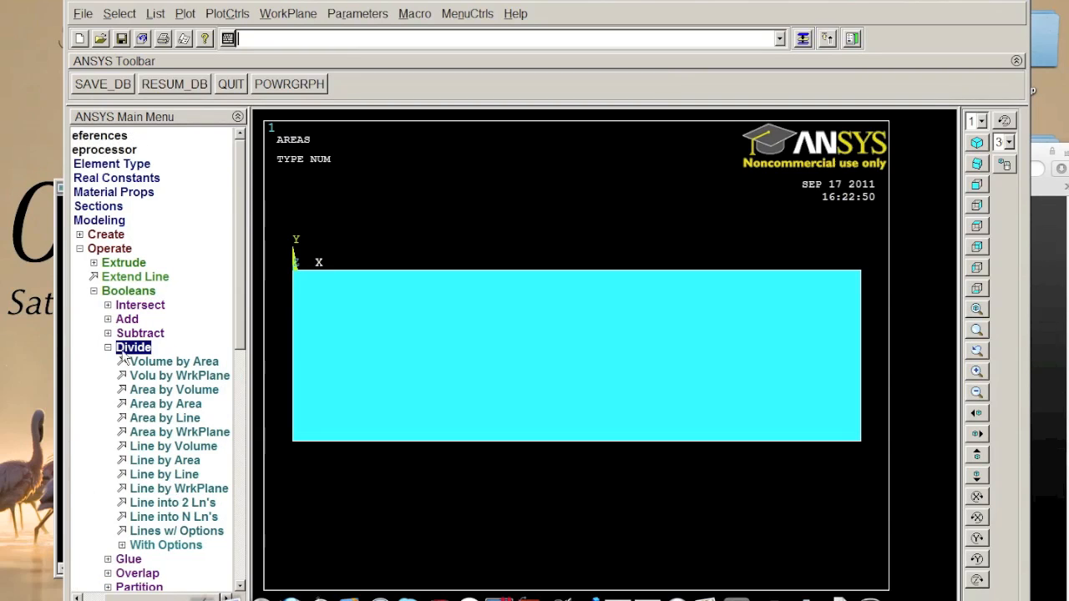
{"action": "left_click", "coordinate": [152, 532]}
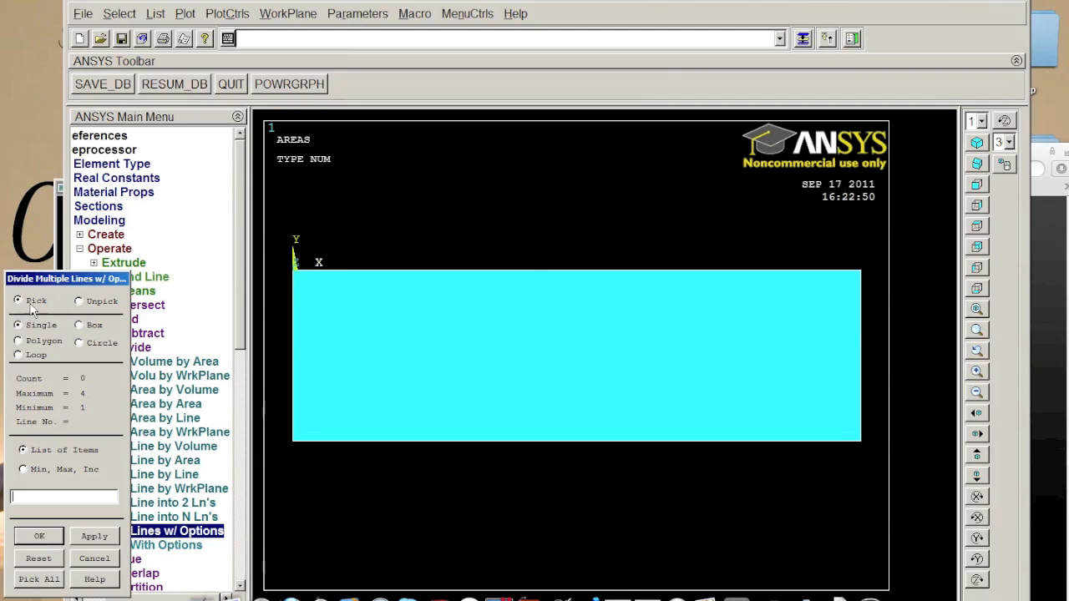
{"action": "left_click", "coordinate": [501, 273]}
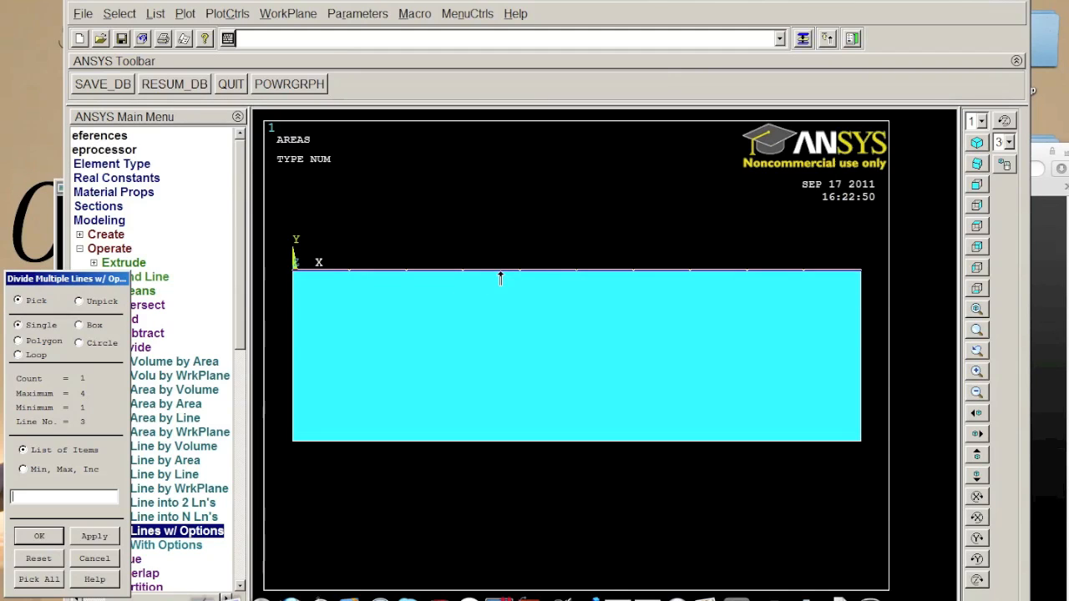
{"action": "left_click", "coordinate": [39, 537]}
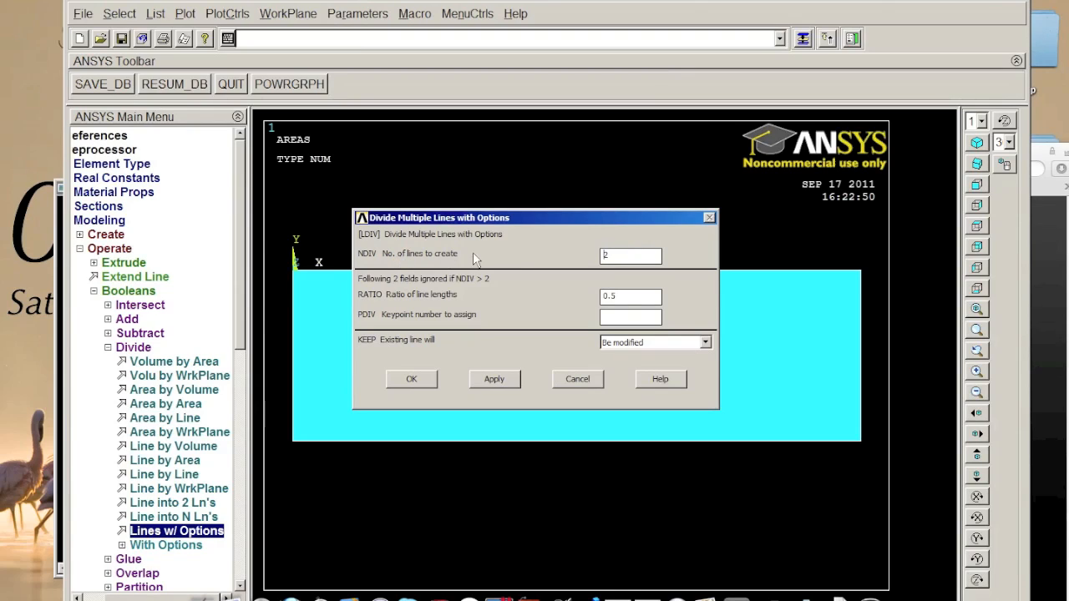
Step: Divide the upper edge into 2 lines with a length ratio of 95/100, assigning keypoint number 5 and modifying the existing line
{"action": "left_click_drag", "start_coordinate": [627, 255], "coordinate": [560, 247]}
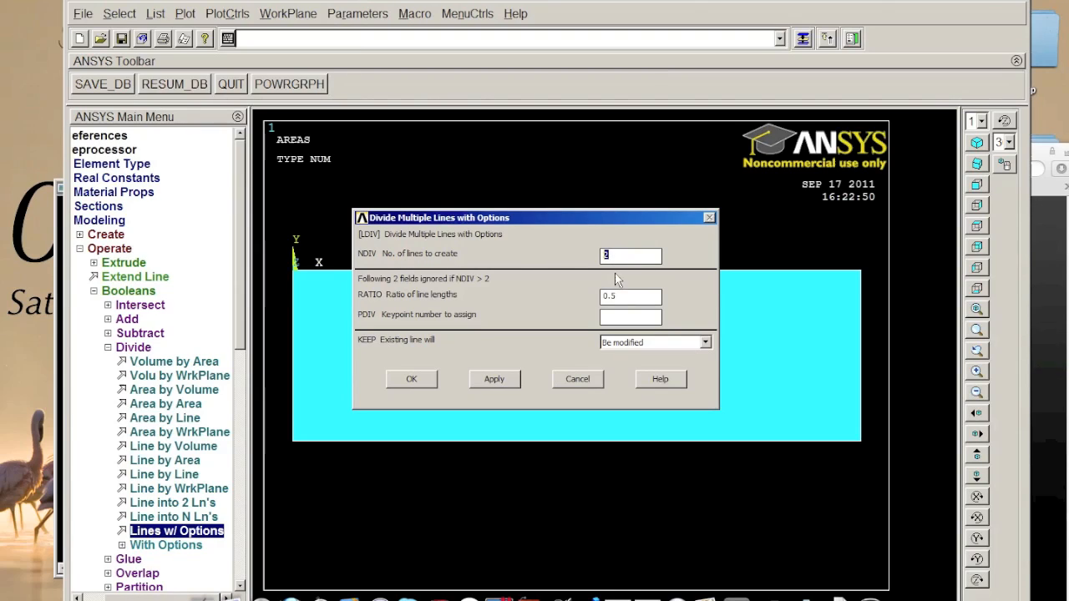
{"action": "left_click_drag", "start_coordinate": [622, 296], "coordinate": [575, 298]}
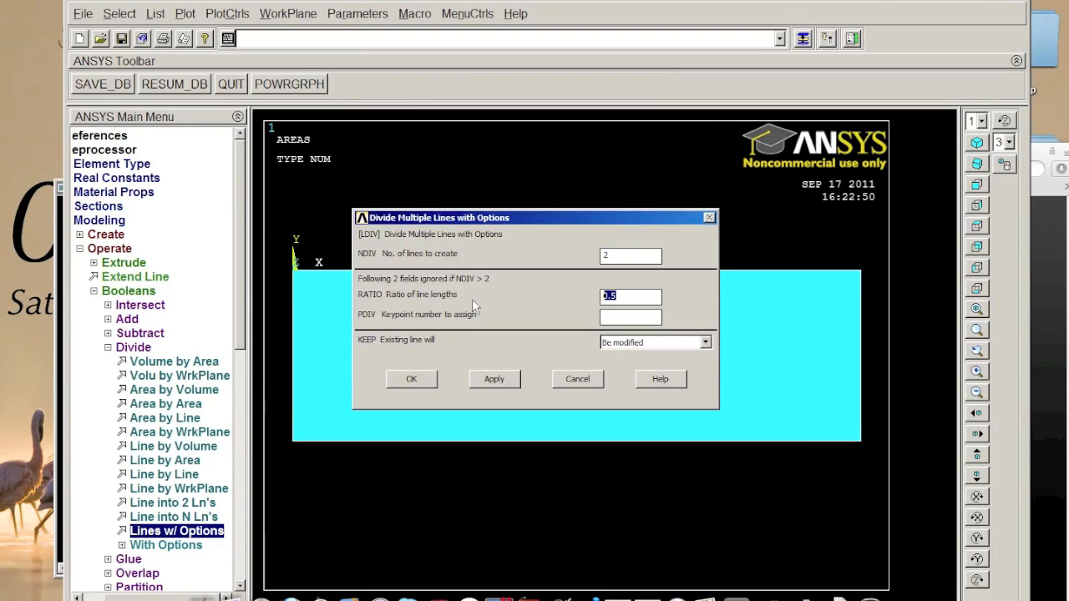
{"action": "type", "text": "5"}
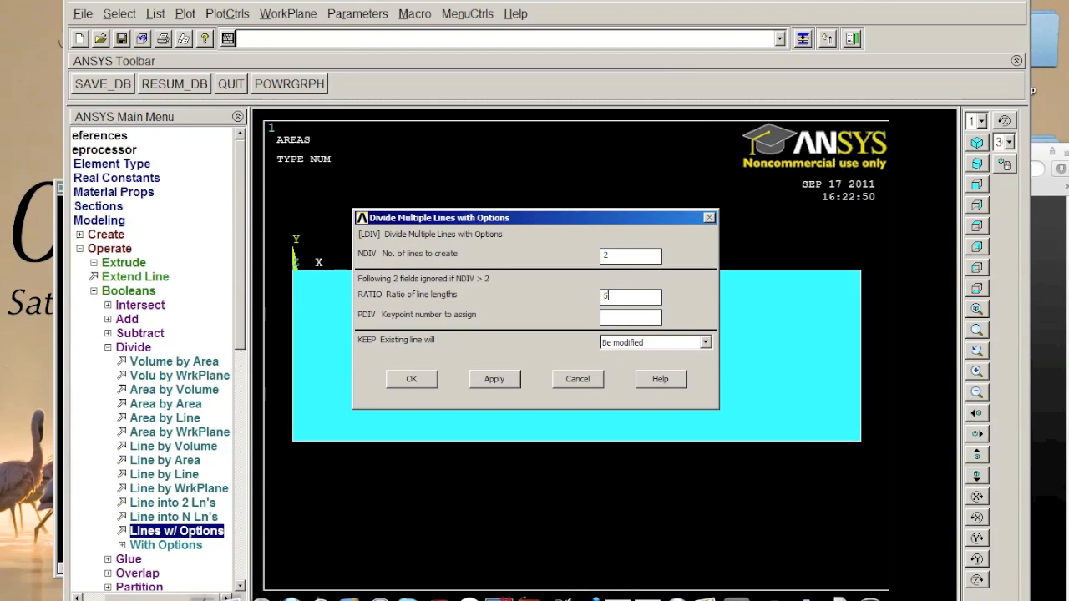
{"action": "type", "text": "/100"}
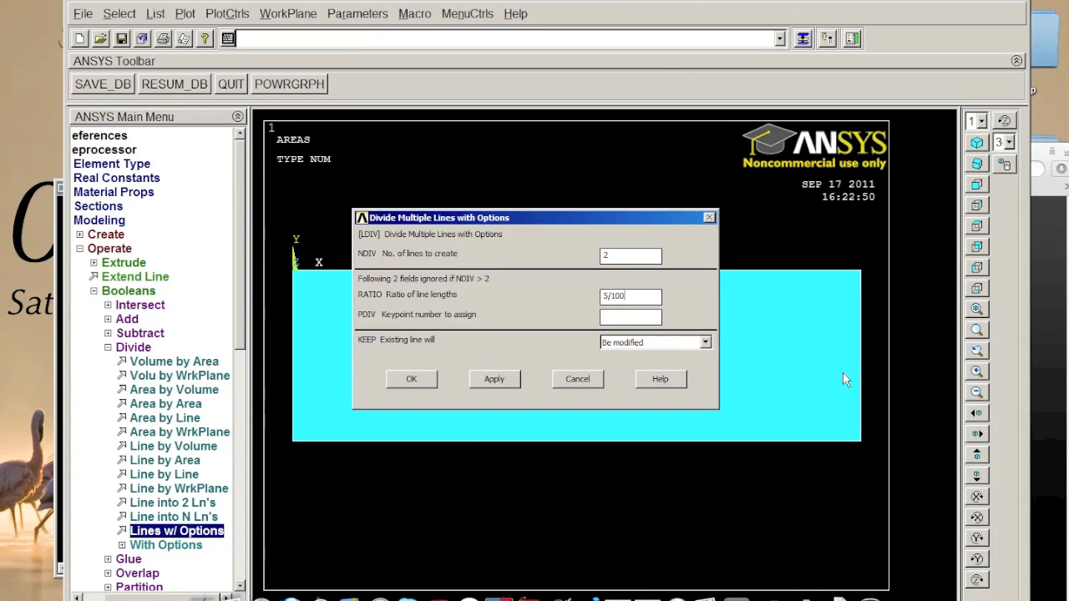
{"action": "left_click", "coordinate": [604, 296]}
{"action": "type", "text": "9"}
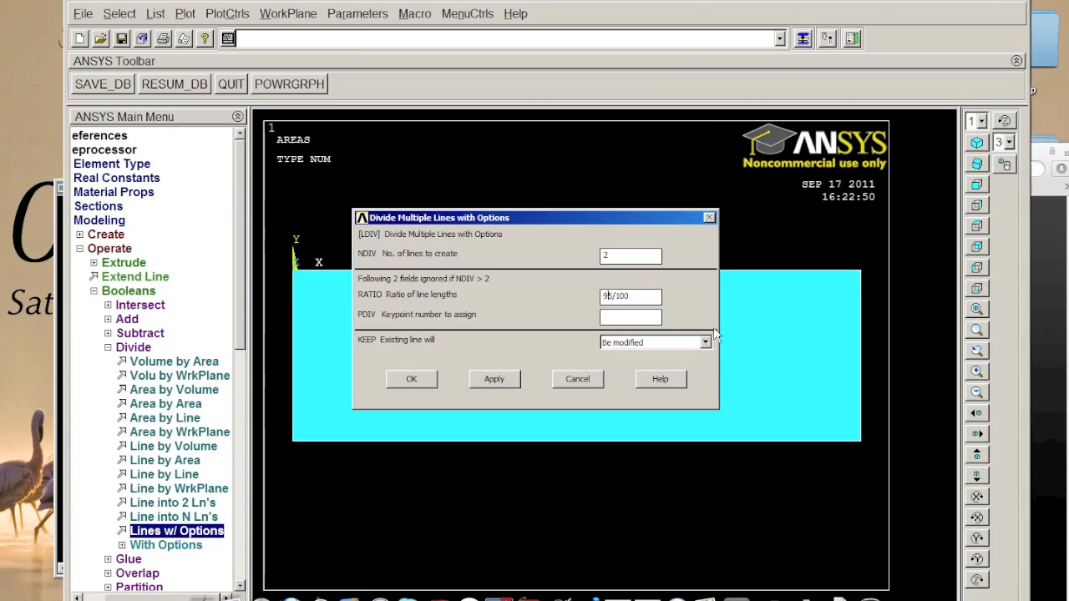
{"action": "left_click", "coordinate": [642, 317]}
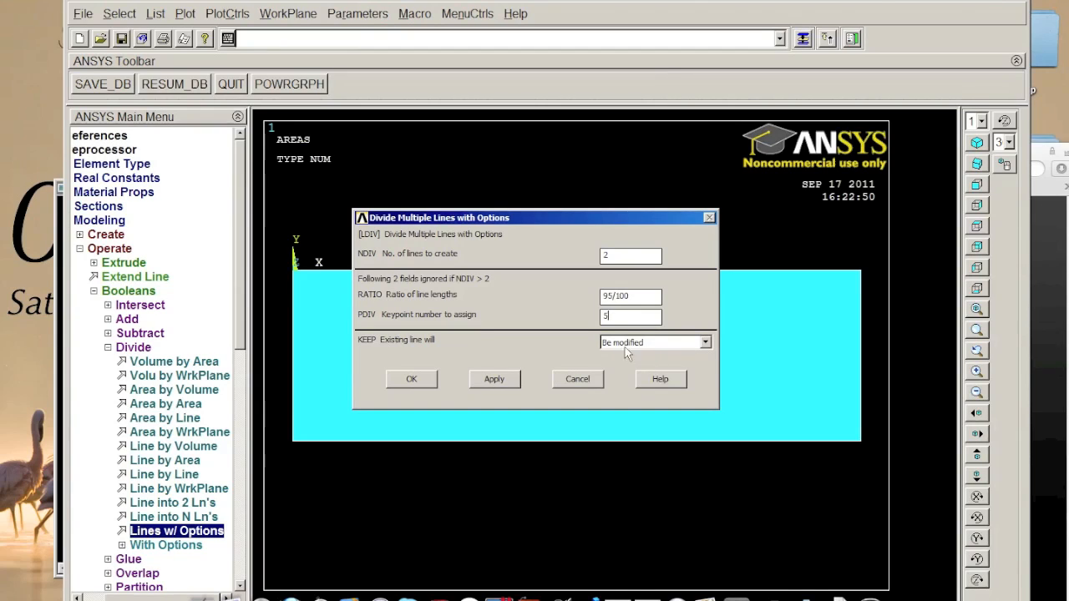
{"action": "left_click", "coordinate": [418, 379]}
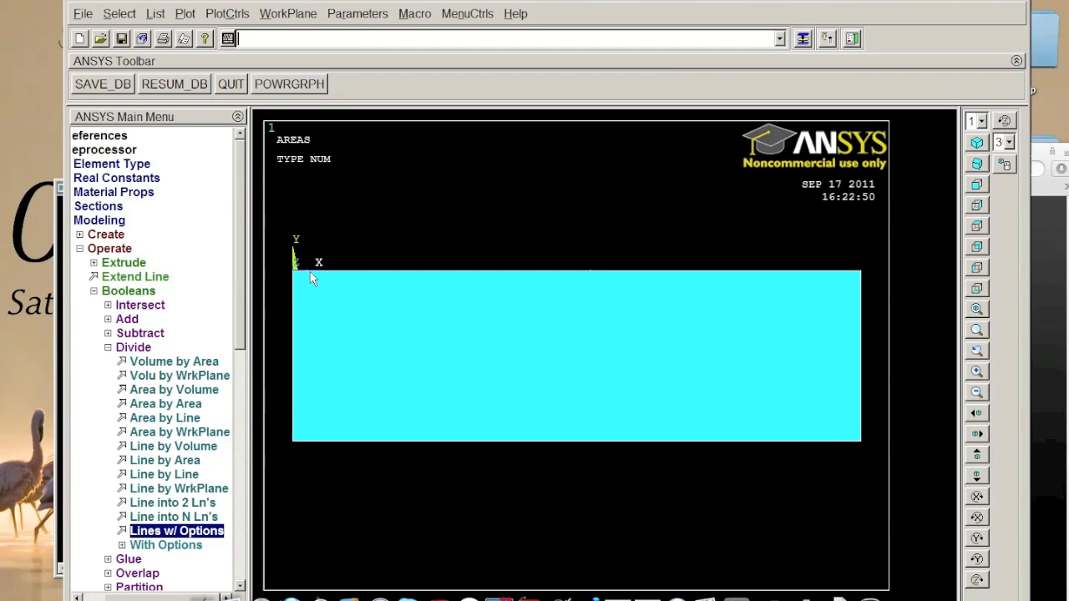
Step: Turn on keypoint and line numbers in the plot numbering controls and plot the model's lines
{"action": "left_click", "coordinate": [185, 14]}
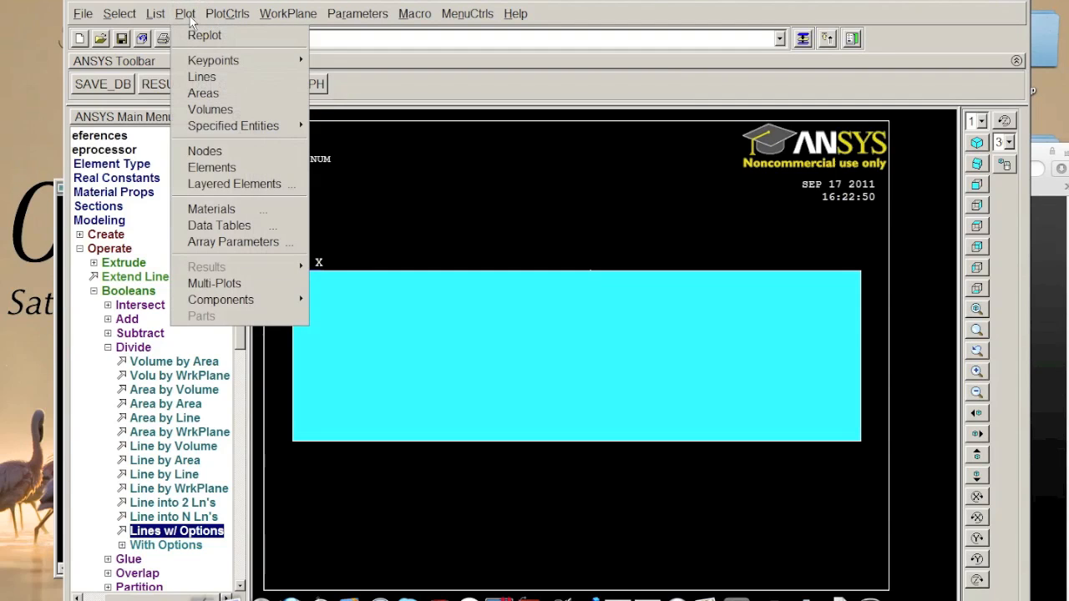
{"action": "mouse_move", "coordinate": [225, 14]}
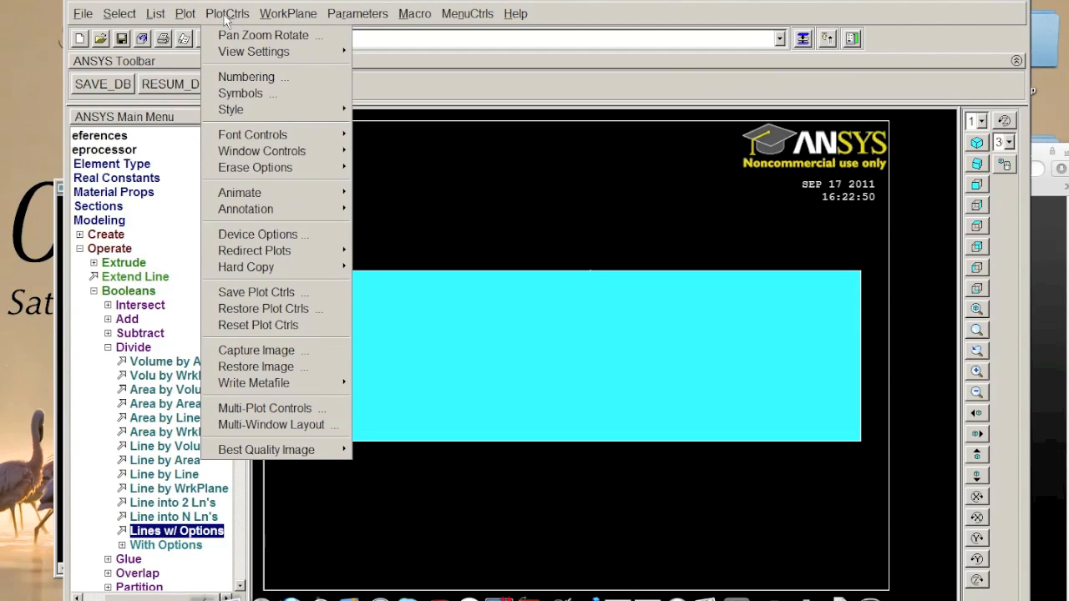
{"action": "left_click", "coordinate": [232, 75]}
{"action": "left_click", "coordinate": [596, 198]}
{"action": "left_click", "coordinate": [596, 222]}
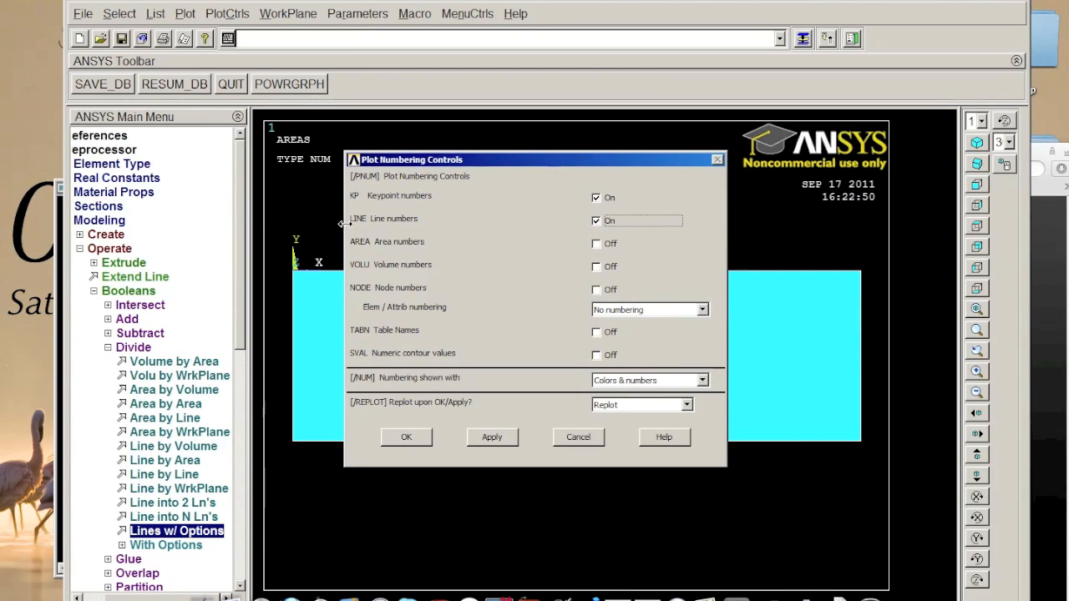
{"action": "left_click", "coordinate": [409, 437]}
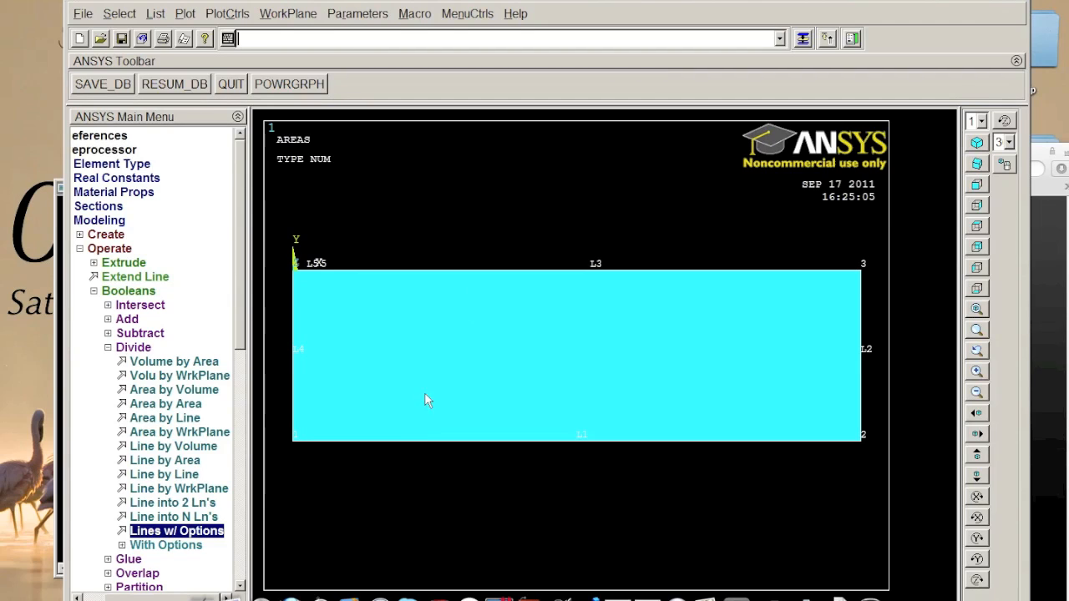
{"action": "left_click", "coordinate": [185, 14]}
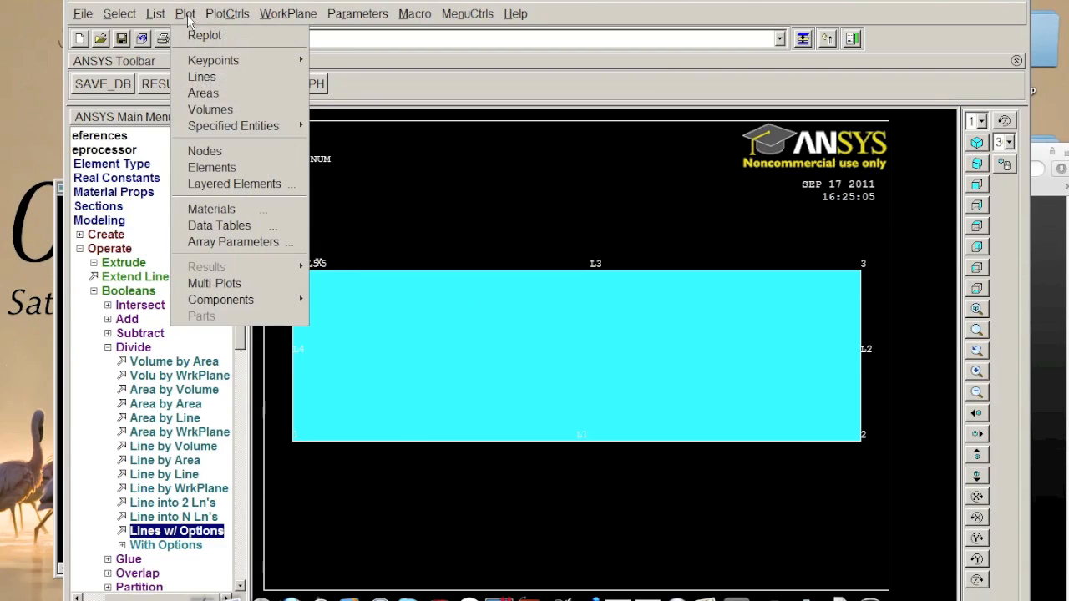
{"action": "left_click", "coordinate": [202, 78]}
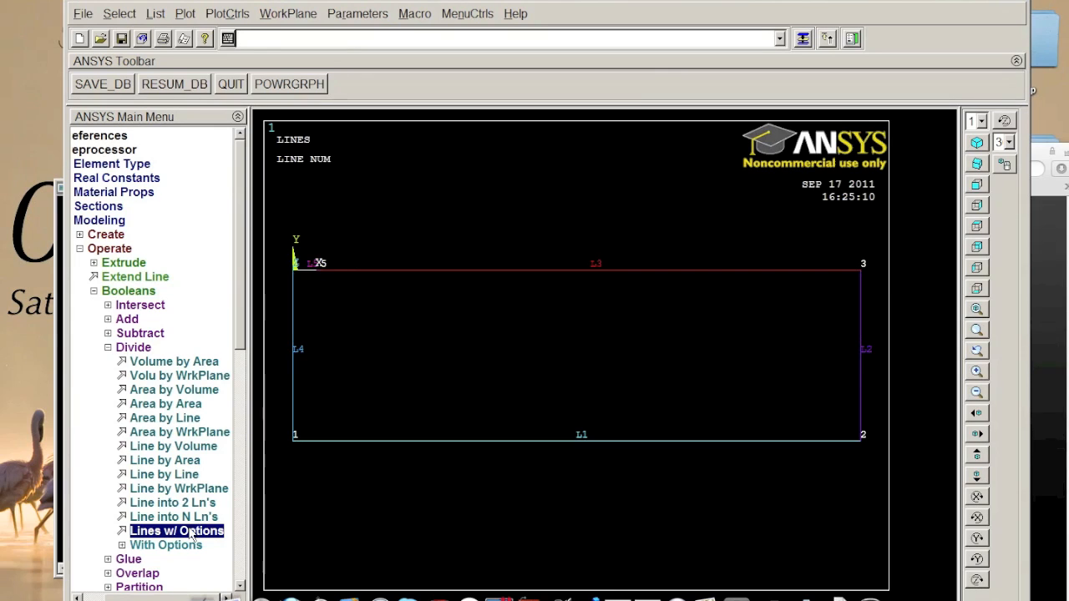
Step: Divide line L3 on the upper edge into 2 lines with a length ratio of 94/95, assigning keypoint number 6
{"action": "left_click", "coordinate": [408, 271]}
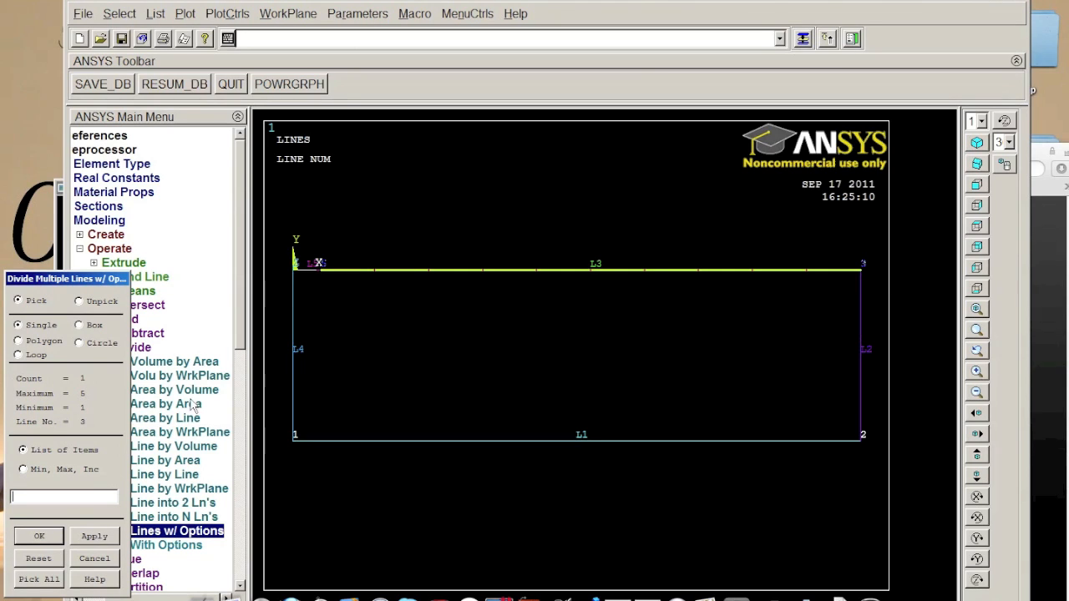
{"action": "left_click", "coordinate": [52, 537]}
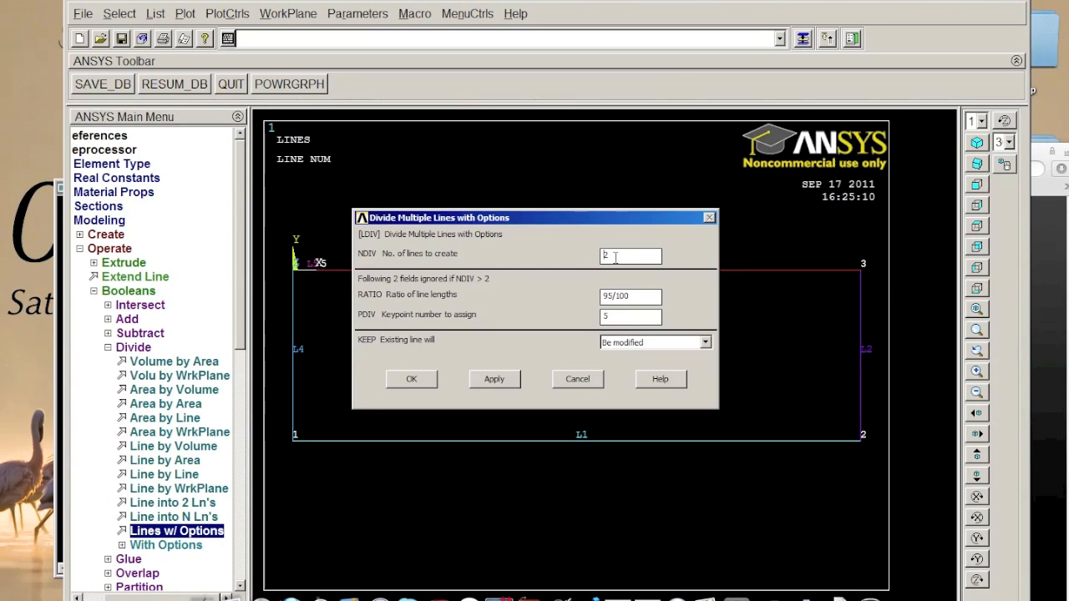
{"action": "left_click", "coordinate": [613, 297]}
{"action": "key", "text": "BackSpace"}
{"action": "type", "text": "4"}
{"action": "left_click_drag", "start_coordinate": [628, 296], "coordinate": [621, 303]}
{"action": "type", "text": "95"}
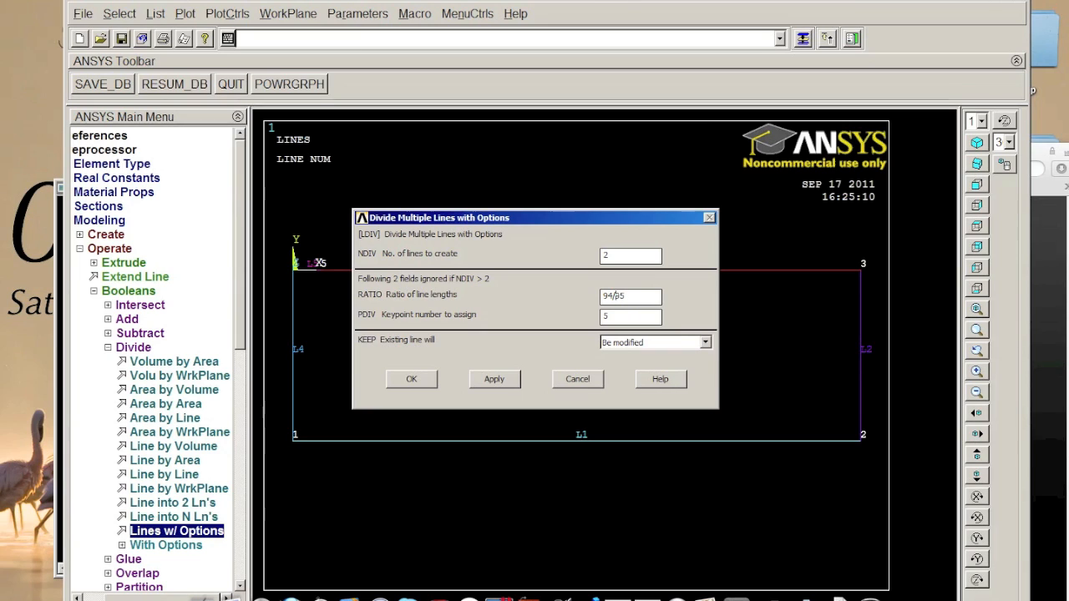
{"action": "left_click_drag", "start_coordinate": [629, 313], "coordinate": [554, 330]}
{"action": "type", "text": "6"}
{"action": "left_click", "coordinate": [411, 378]}
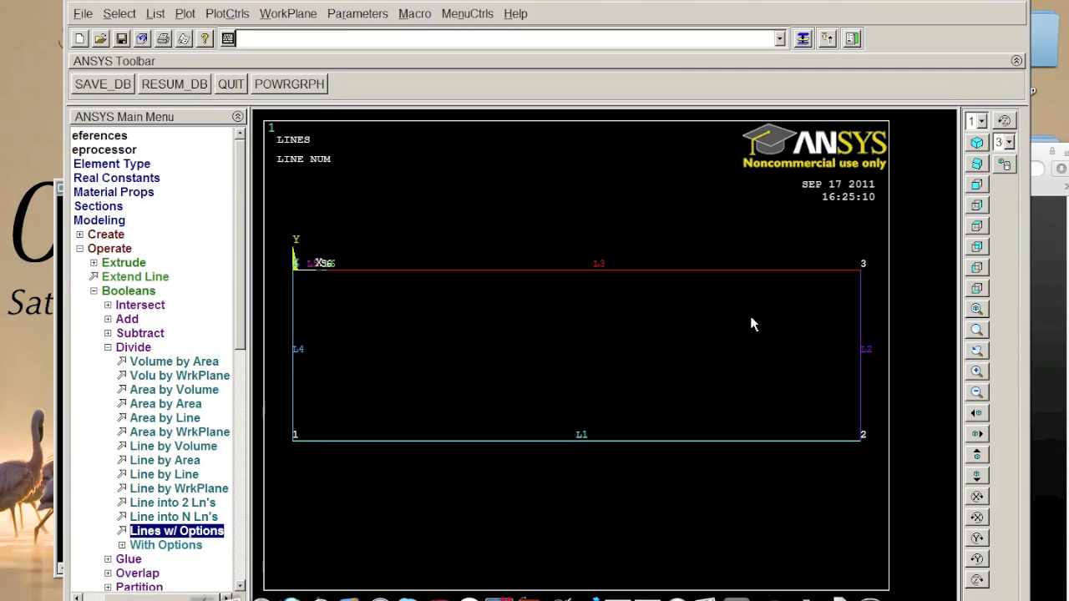
Step: Add the structural solid 8 node 183 element from the element library with type reference number 1
{"action": "left_click", "coordinate": [79, 248]}
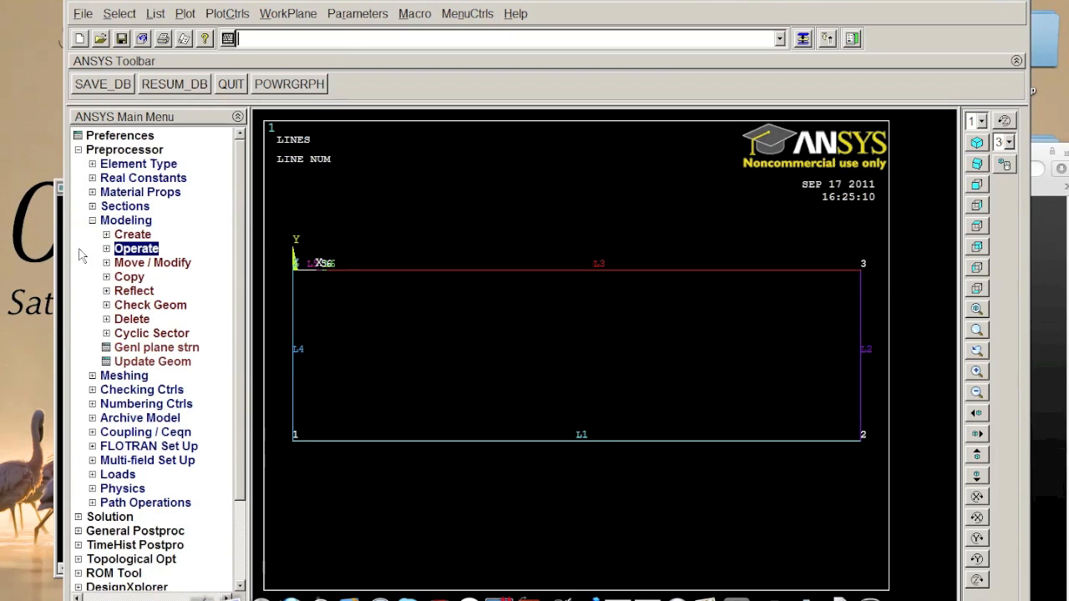
{"action": "left_click", "coordinate": [93, 221]}
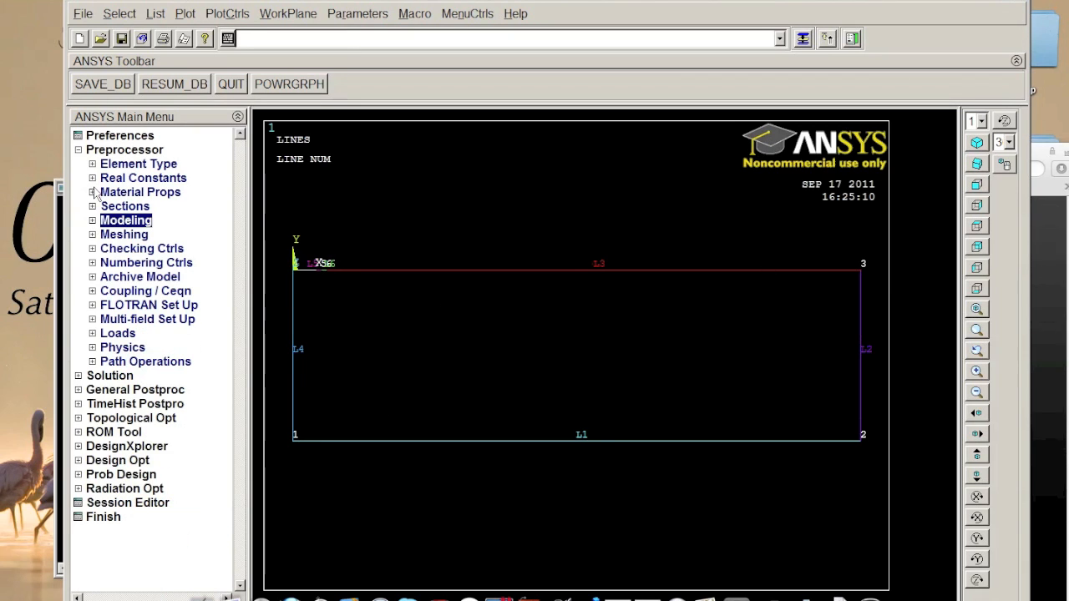
{"action": "left_click", "coordinate": [92, 192]}
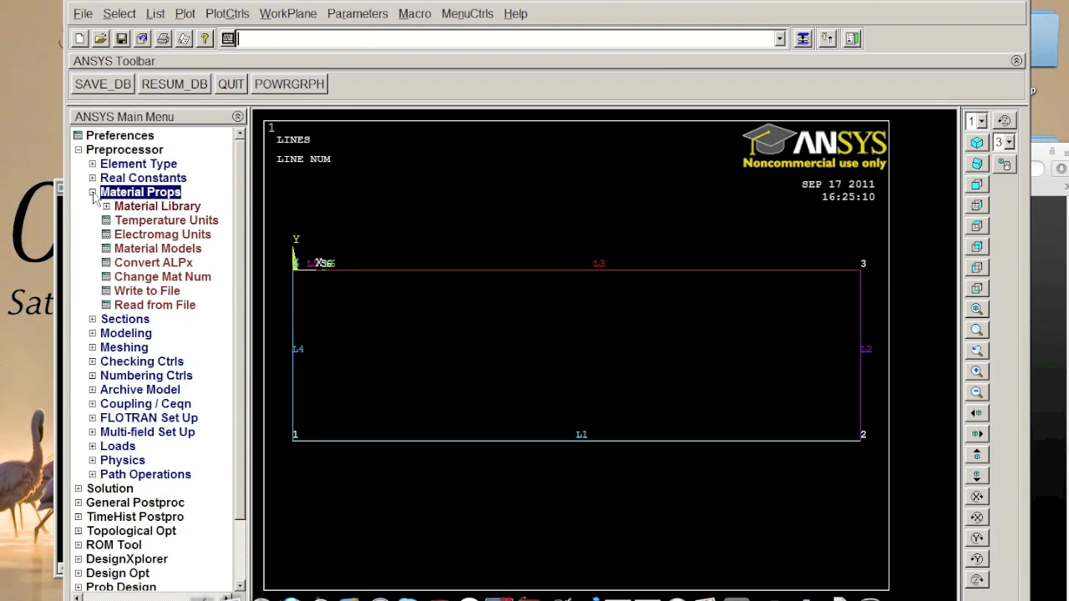
{"action": "left_click", "coordinate": [93, 192]}
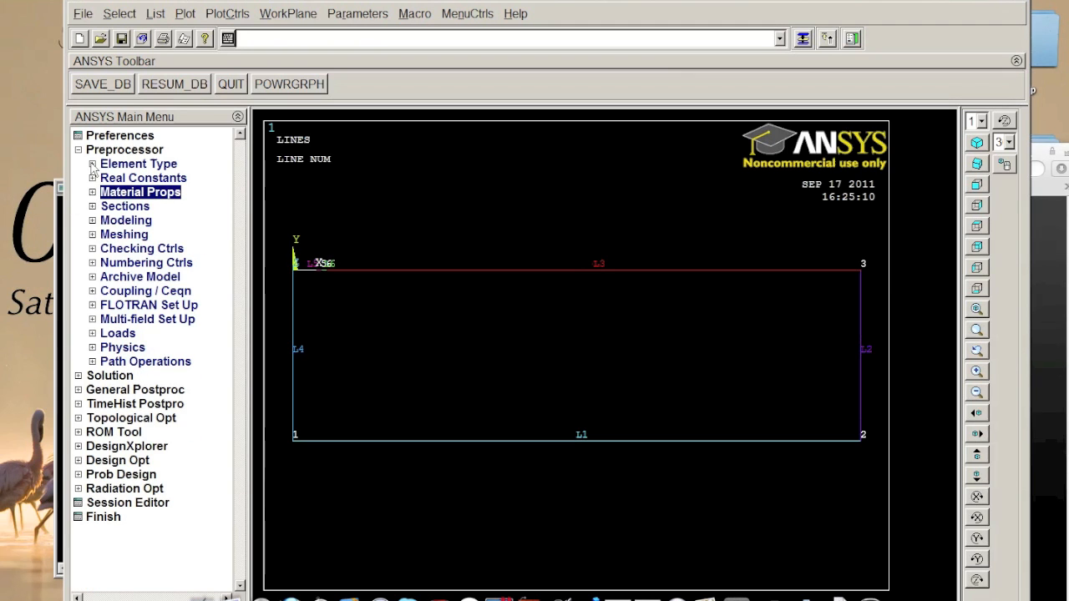
{"action": "left_click", "coordinate": [92, 165]}
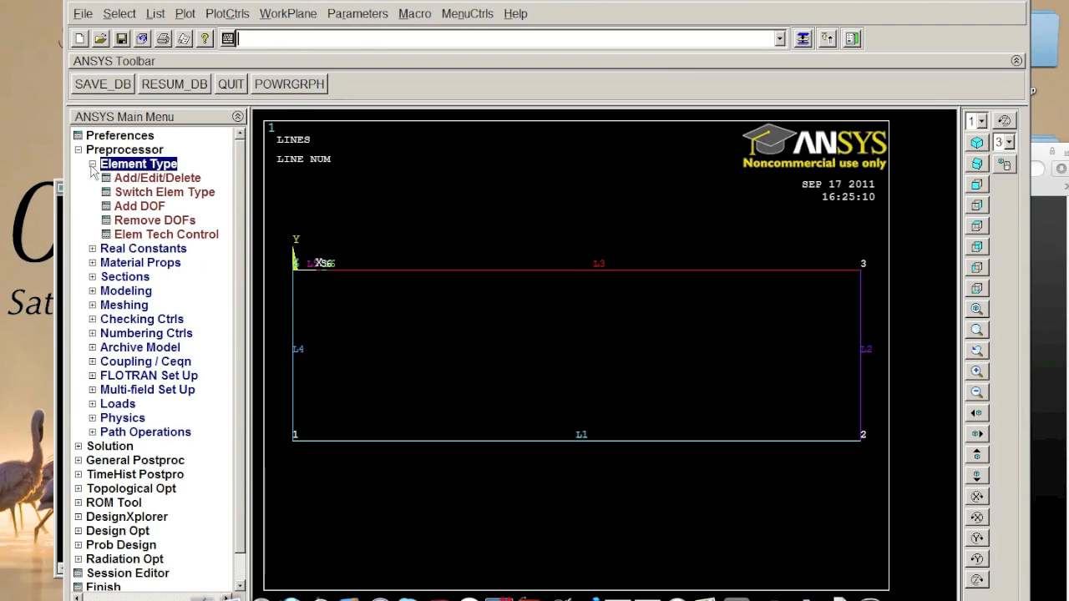
{"action": "left_click", "coordinate": [136, 180]}
{"action": "left_click", "coordinate": [191, 359]}
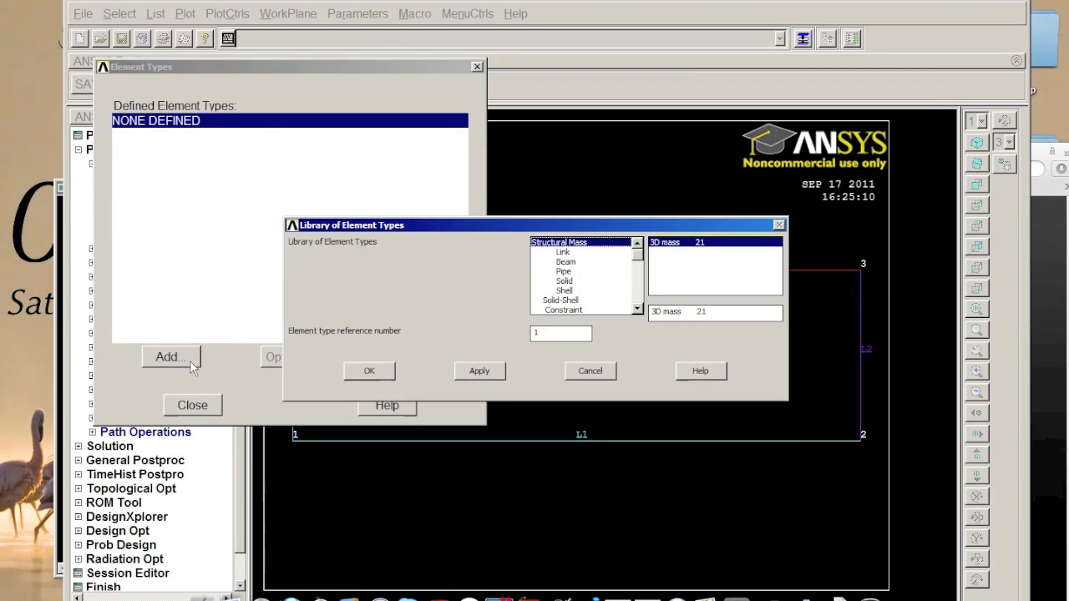
{"action": "left_click", "coordinate": [573, 281]}
{"action": "left_click", "coordinate": [688, 252]}
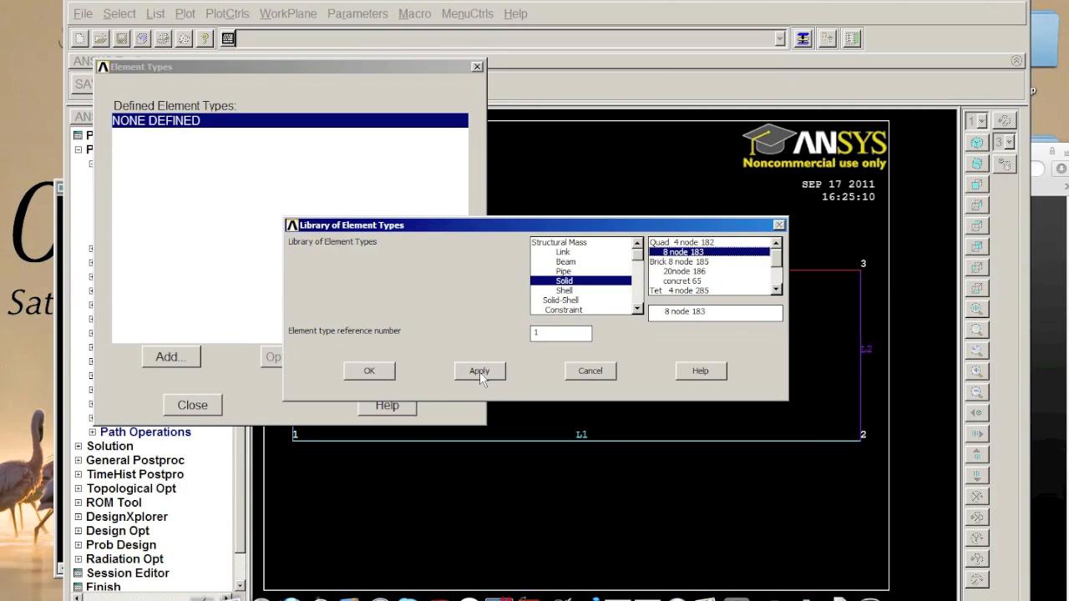
{"action": "left_click", "coordinate": [660, 243]}
{"action": "left_click", "coordinate": [664, 252]}
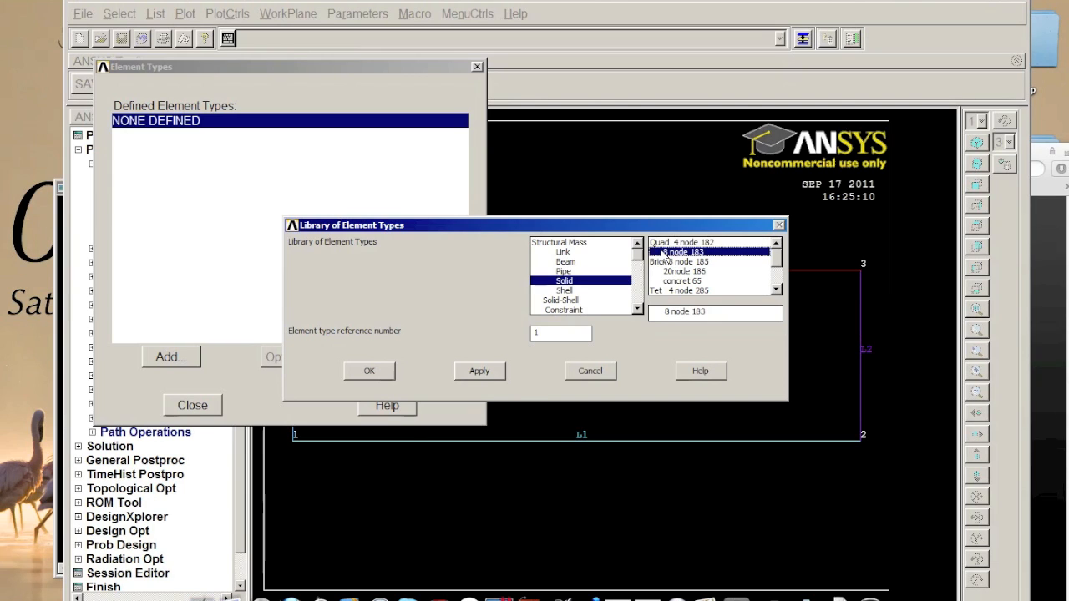
{"action": "left_click", "coordinate": [488, 378]}
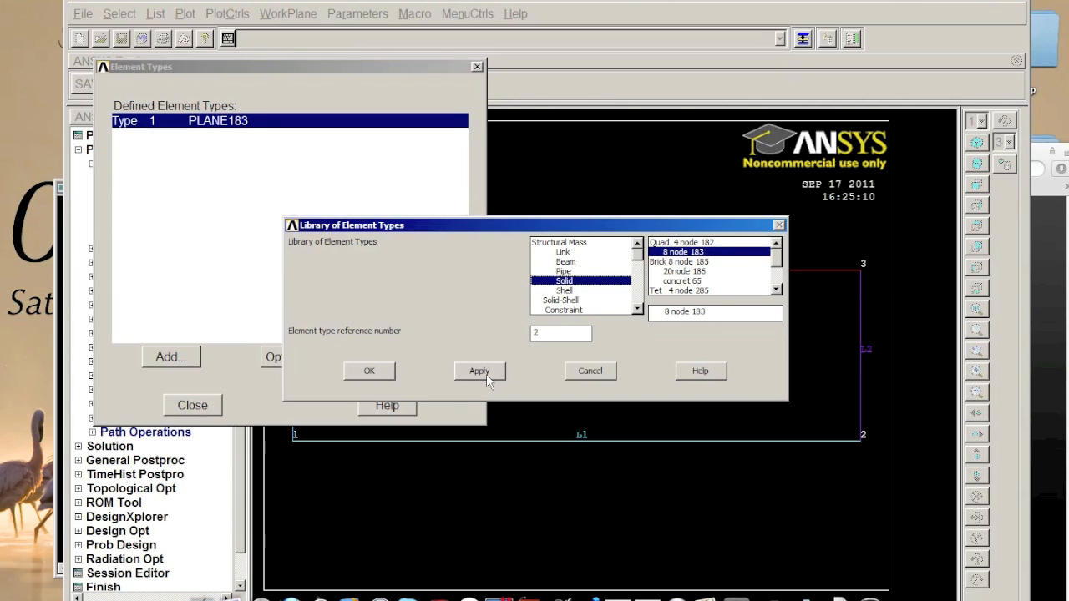
Step: Set the PLANE183 element options to plane strain behavior with quadrilateral shape and pure displacement formulation, and finish the element type definition
{"action": "left_click", "coordinate": [590, 371]}
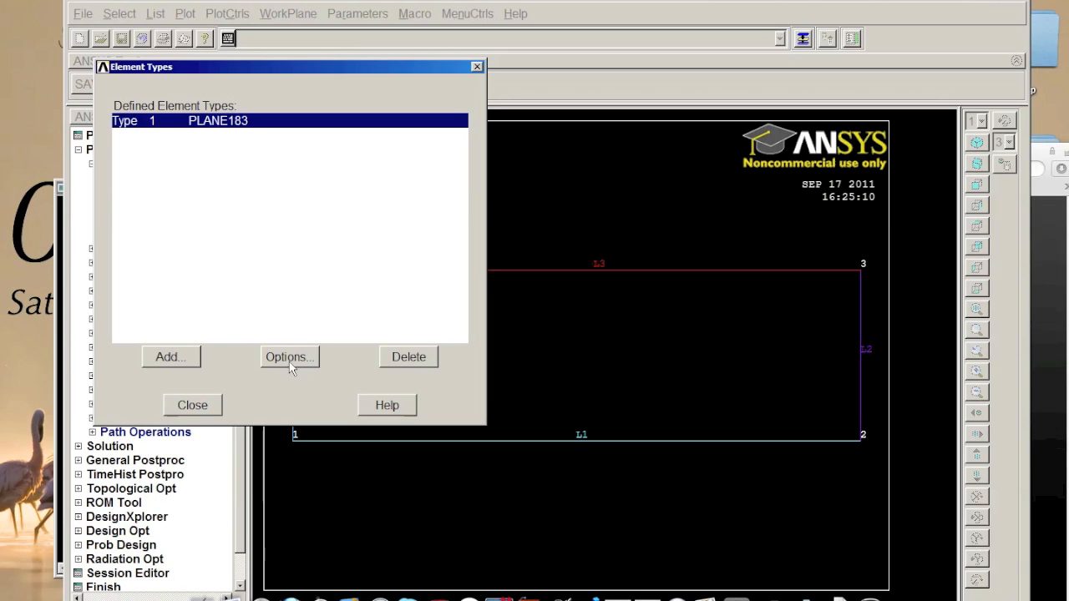
{"action": "left_click", "coordinate": [289, 364]}
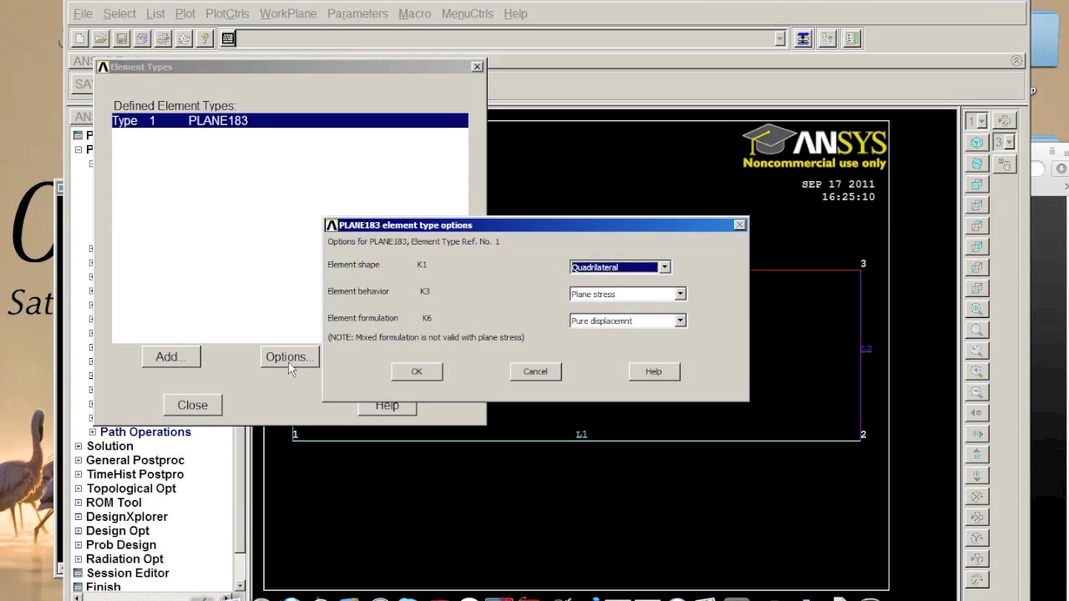
{"action": "left_click", "coordinate": [639, 293]}
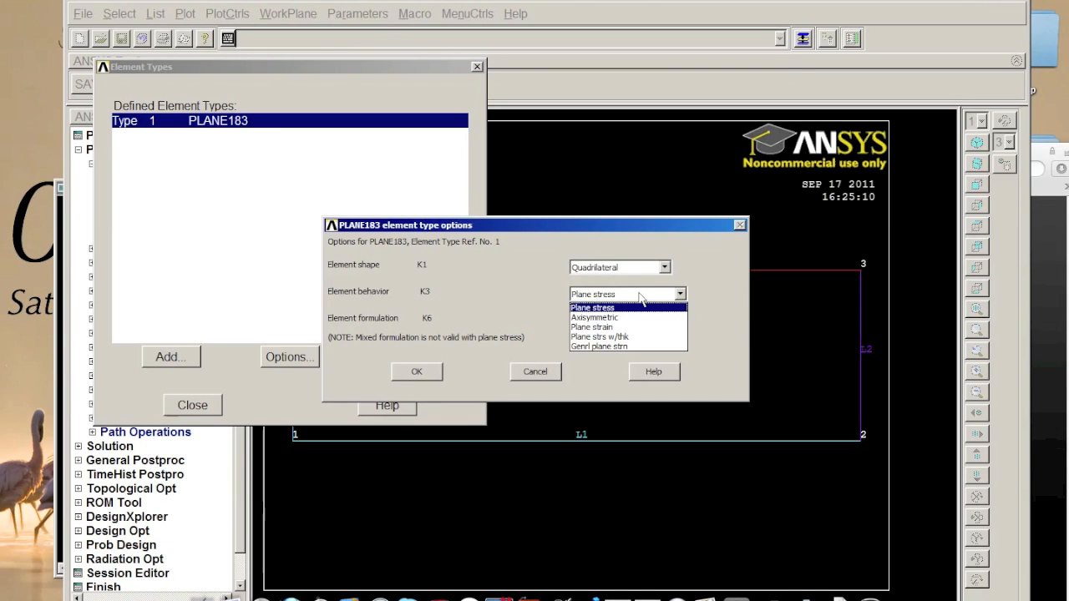
{"action": "left_click", "coordinate": [607, 327]}
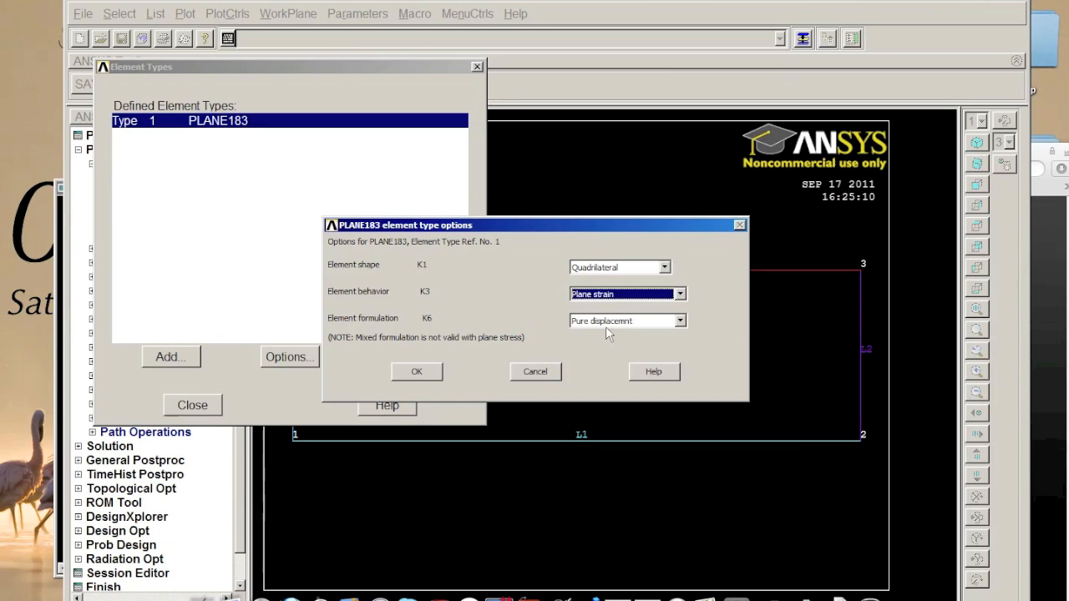
{"action": "left_click", "coordinate": [625, 322]}
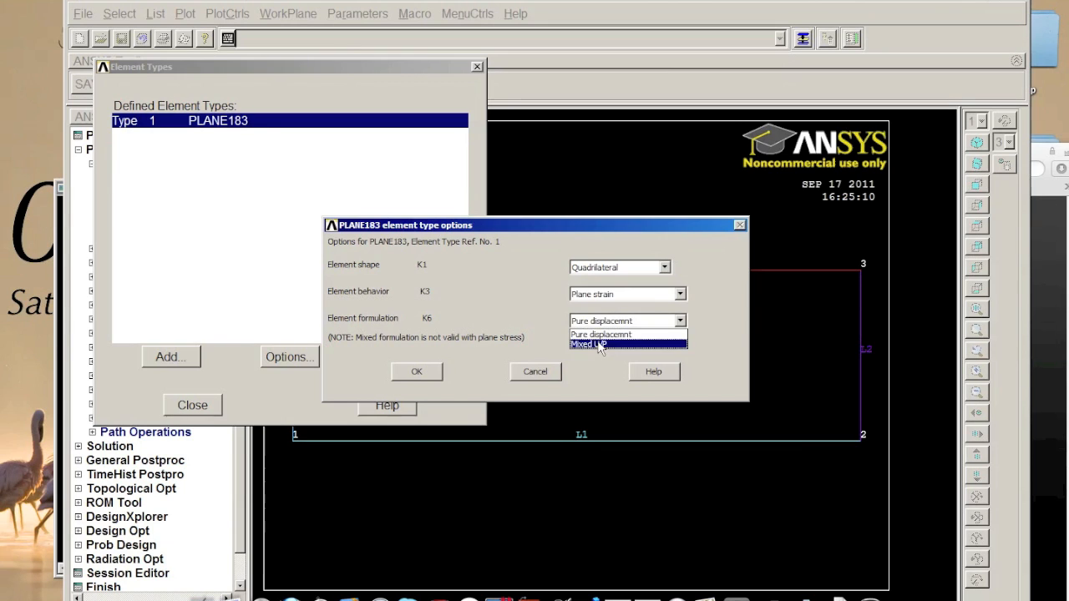
{"action": "left_click", "coordinate": [610, 335]}
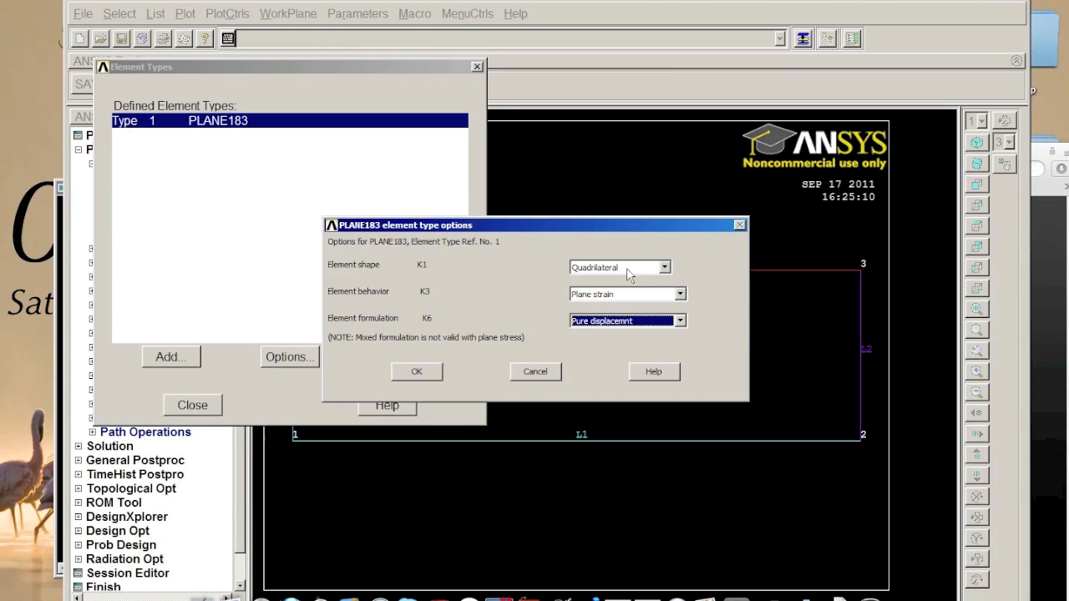
{"action": "left_click", "coordinate": [436, 371]}
{"action": "left_click", "coordinate": [209, 409]}
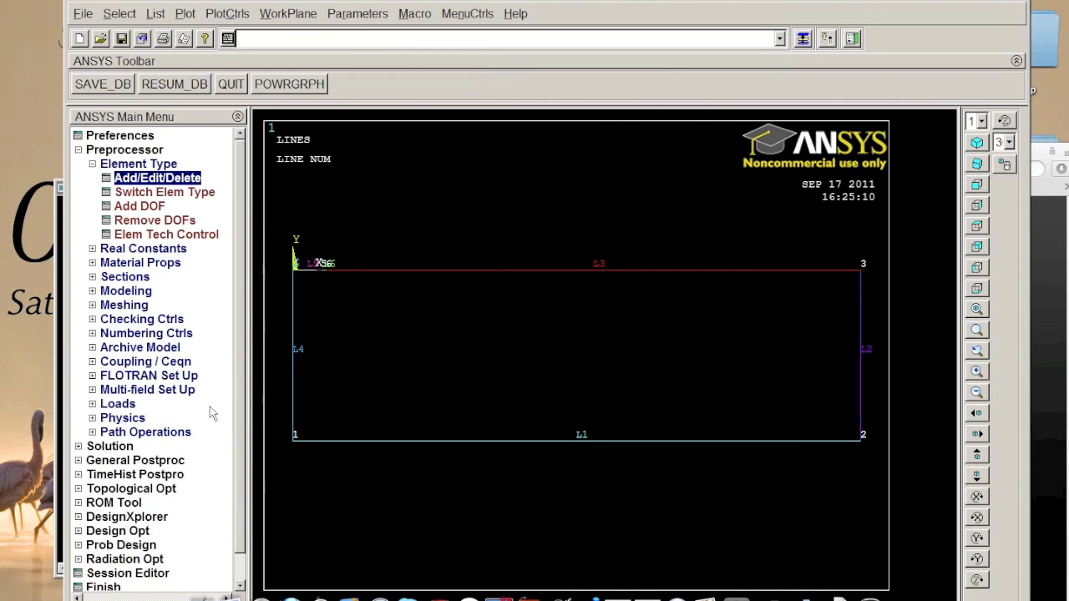
{"action": "left_click", "coordinate": [92, 165]}
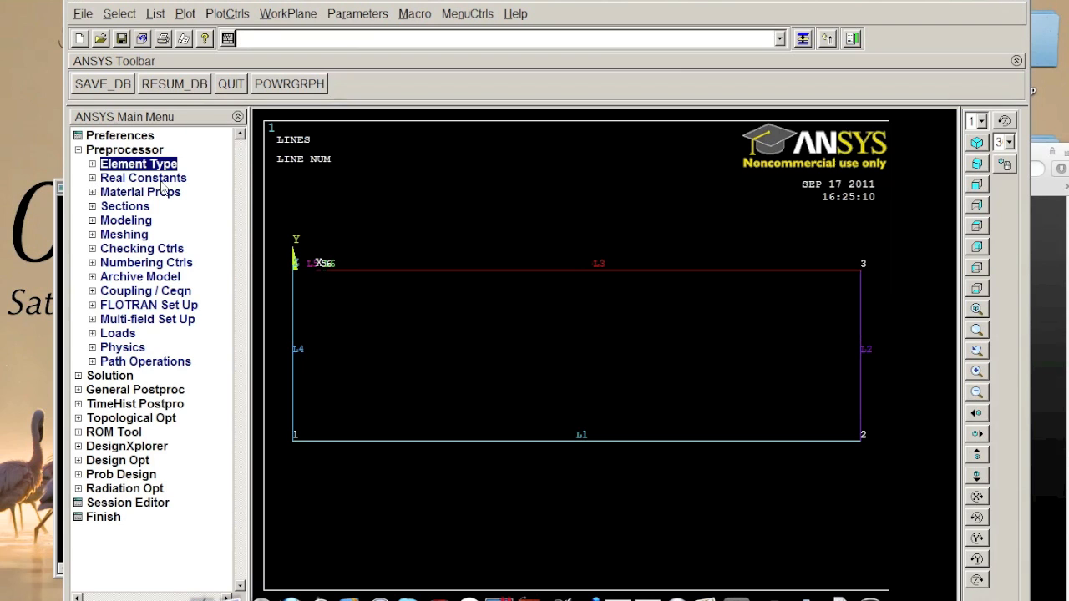
Step: Define material model number 1 as structural linear elastic isotropic with EX 7e8 and PRXY 0.3
{"action": "left_click", "coordinate": [98, 195]}
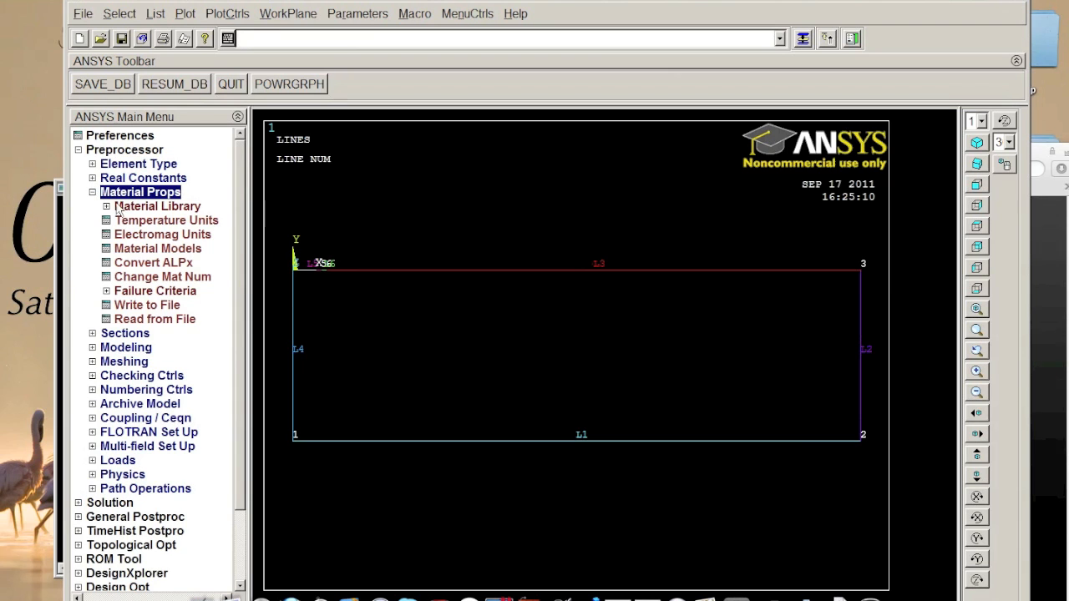
{"action": "left_click", "coordinate": [140, 249]}
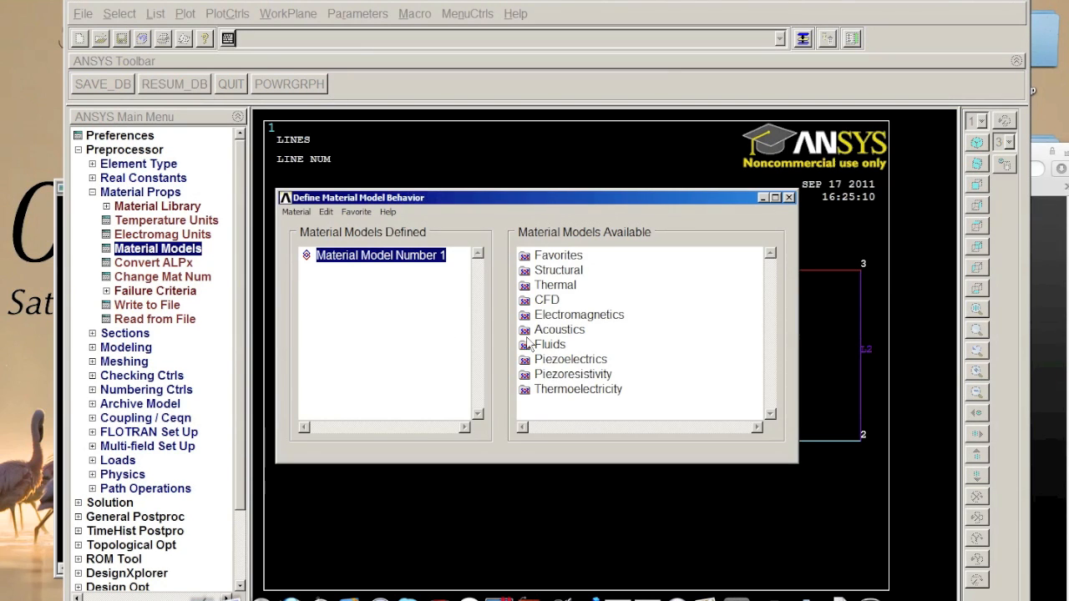
{"action": "double_click", "coordinate": [553, 272]}
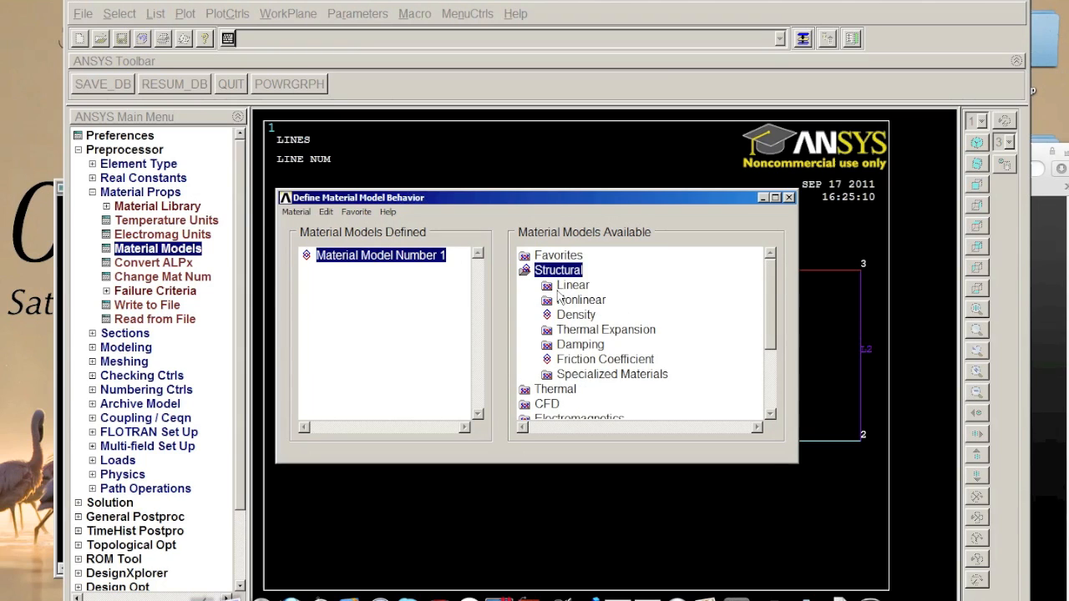
{"action": "double_click", "coordinate": [566, 285]}
{"action": "double_click", "coordinate": [589, 300]}
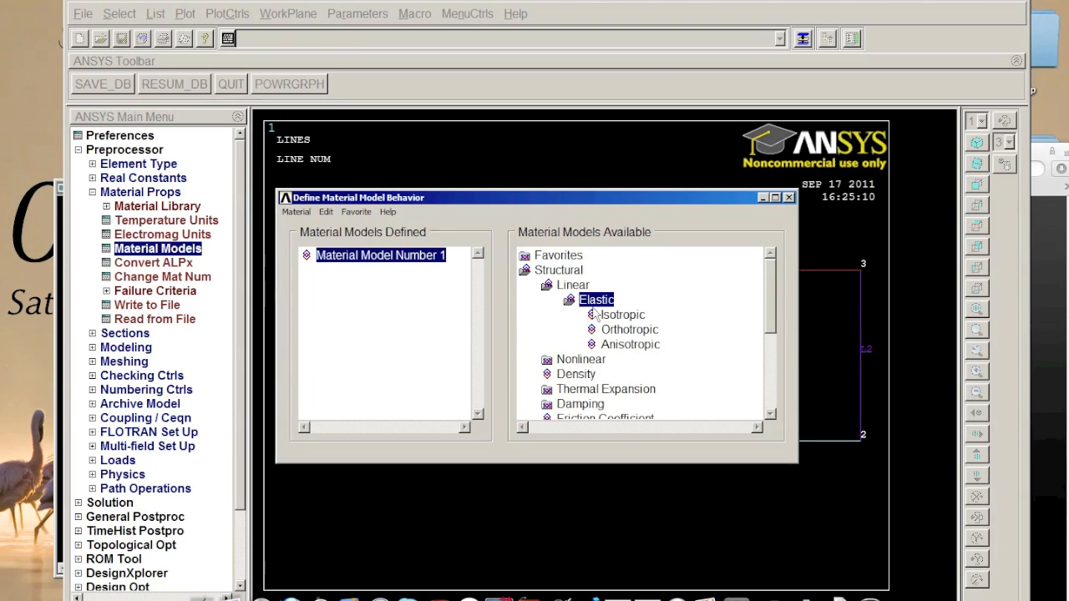
{"action": "double_click", "coordinate": [614, 315]}
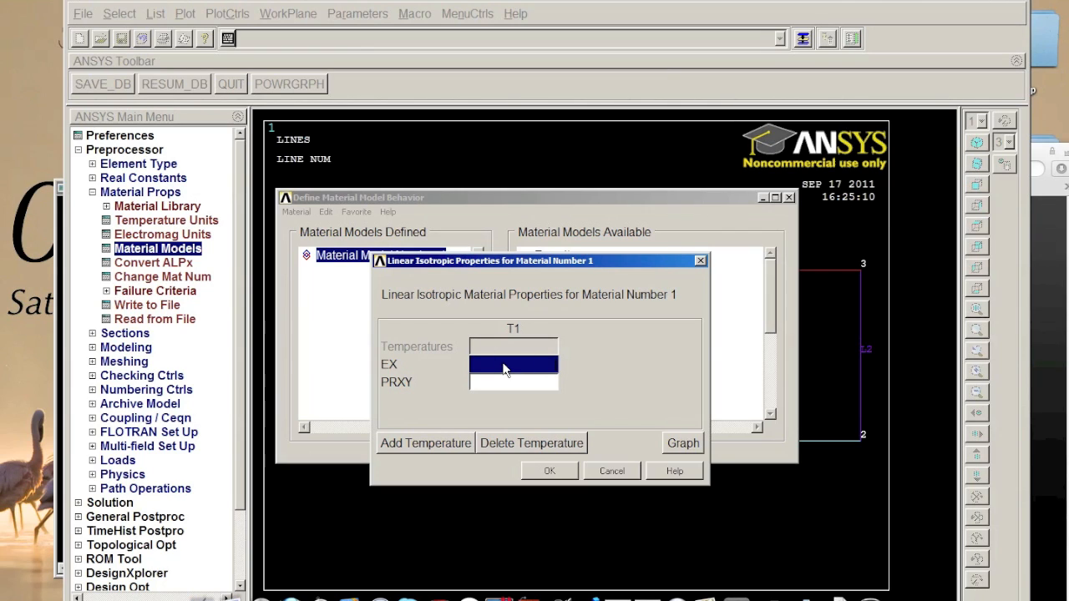
{"action": "type", "text": "7e8"}
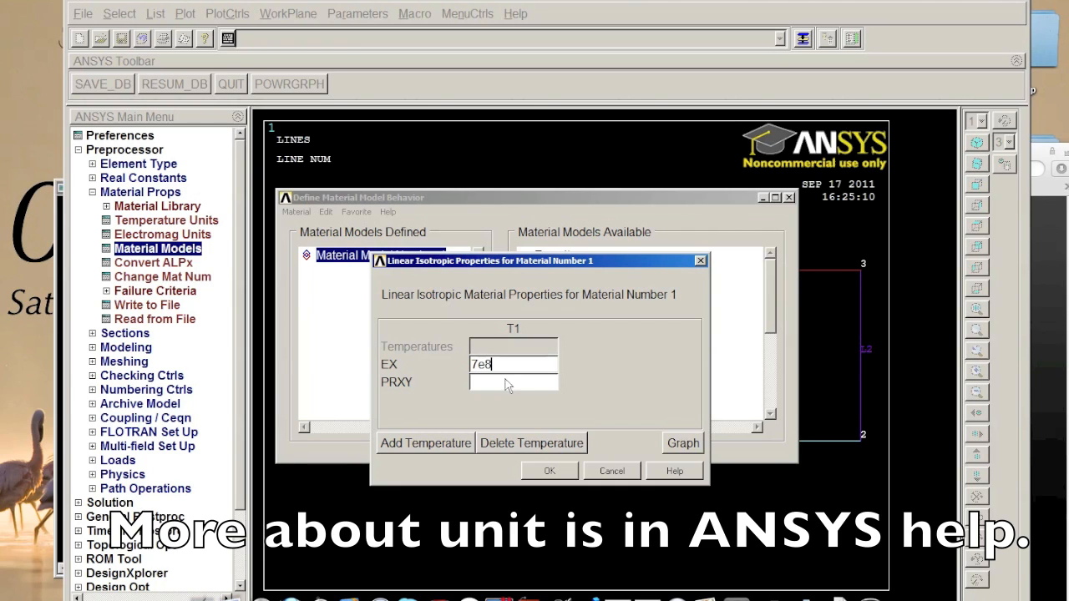
{"action": "left_click", "coordinate": [511, 387]}
{"action": "type", "text": "0."}
{"action": "type", "text": "43"}
{"action": "key", "text": "BackSpace"}
{"action": "key", "text": "BackSpace"}
{"action": "type", "text": "3"}
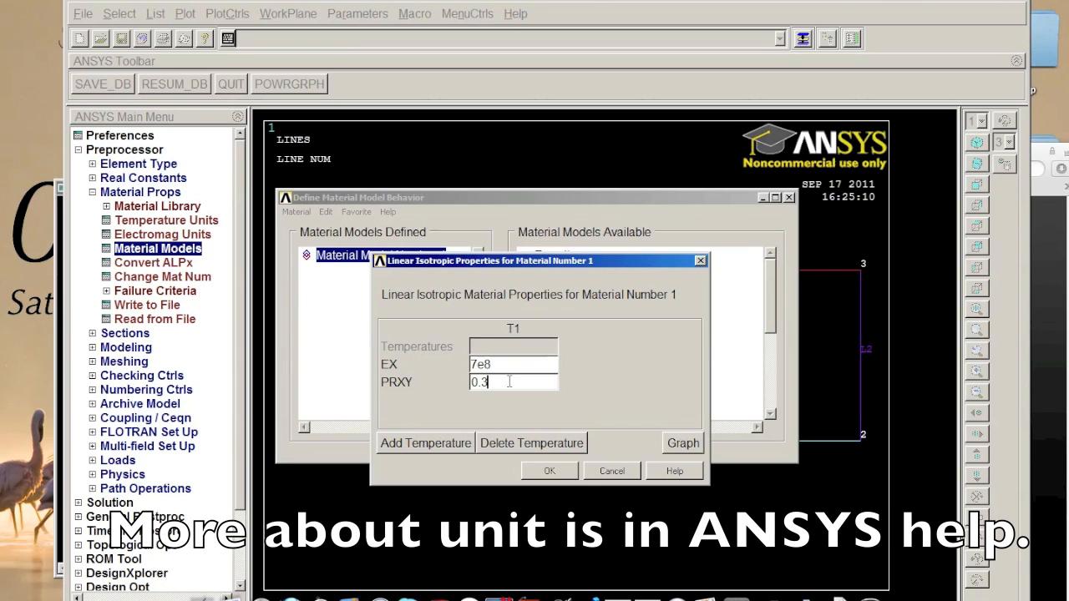
{"action": "left_click", "coordinate": [551, 472]}
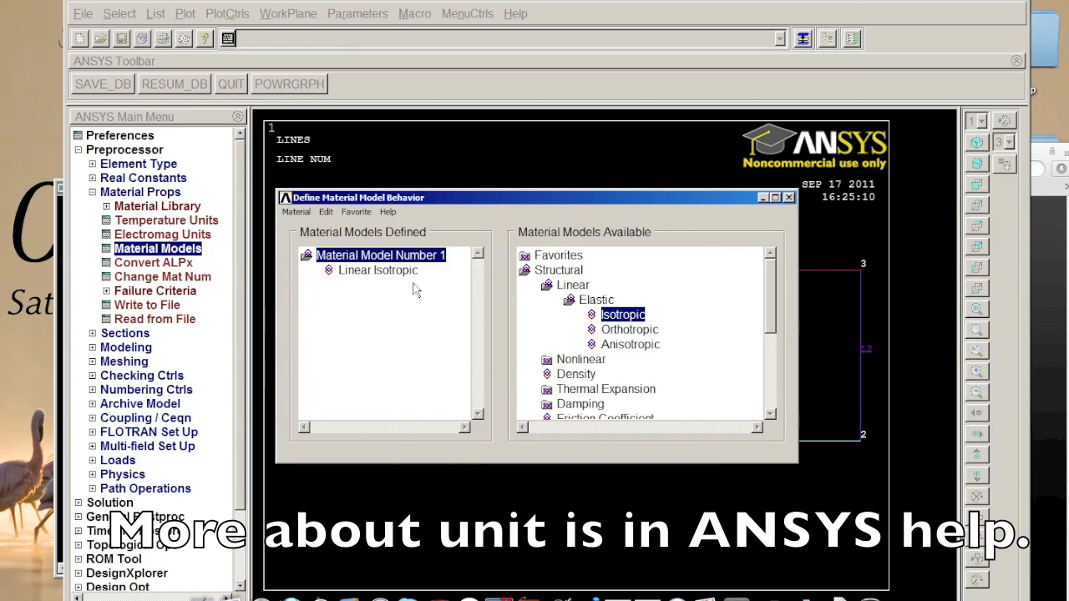
Step: Review the linear isotropic properties of material model number 1 and close the material model definition
{"action": "double_click", "coordinate": [372, 271]}
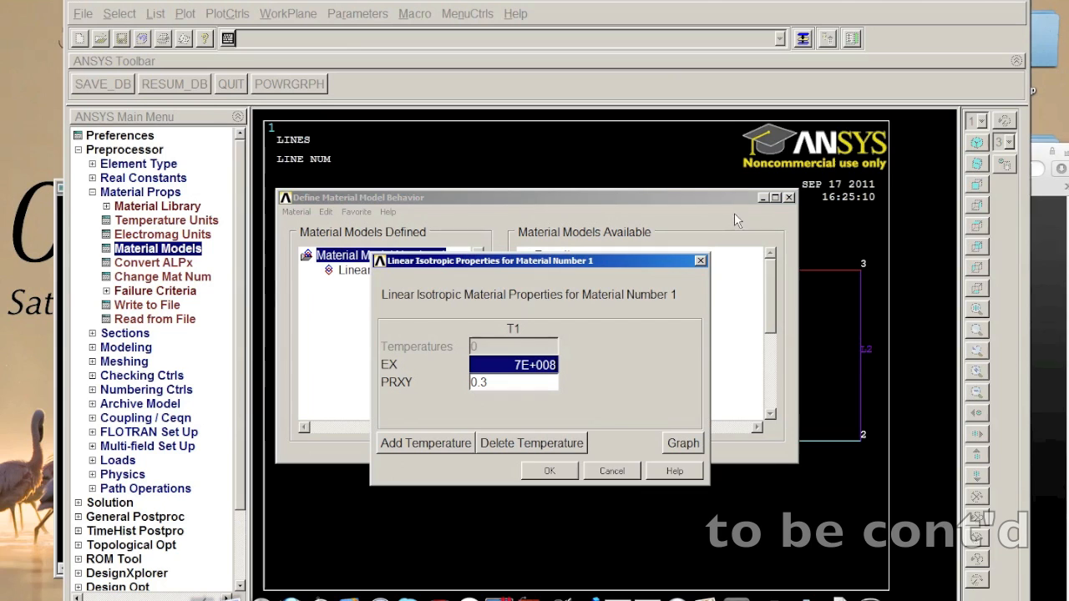
{"action": "left_click", "coordinate": [550, 471]}
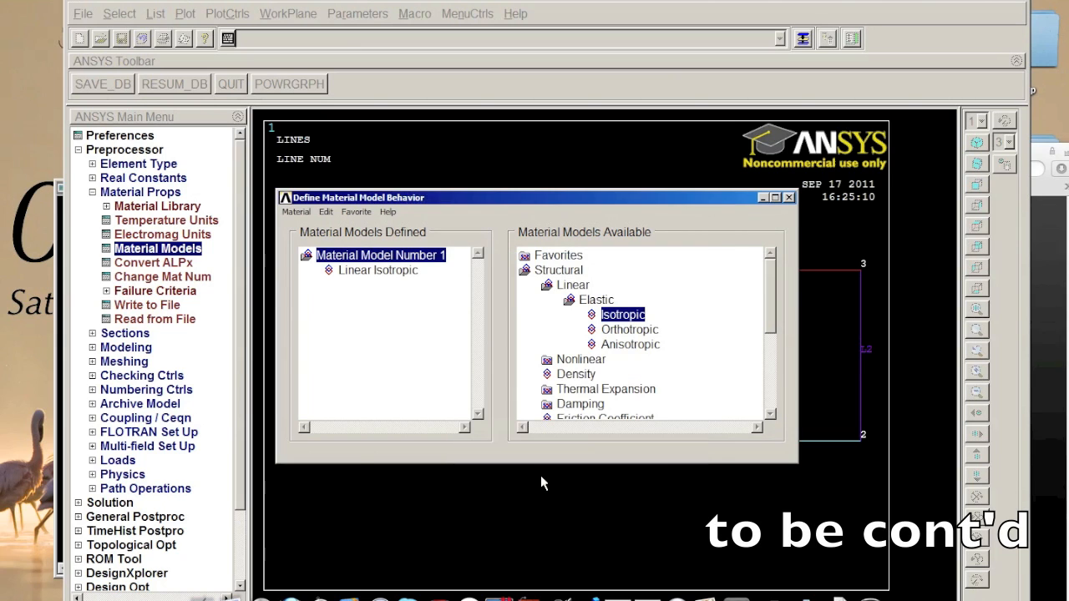
{"action": "left_click", "coordinate": [788, 198]}
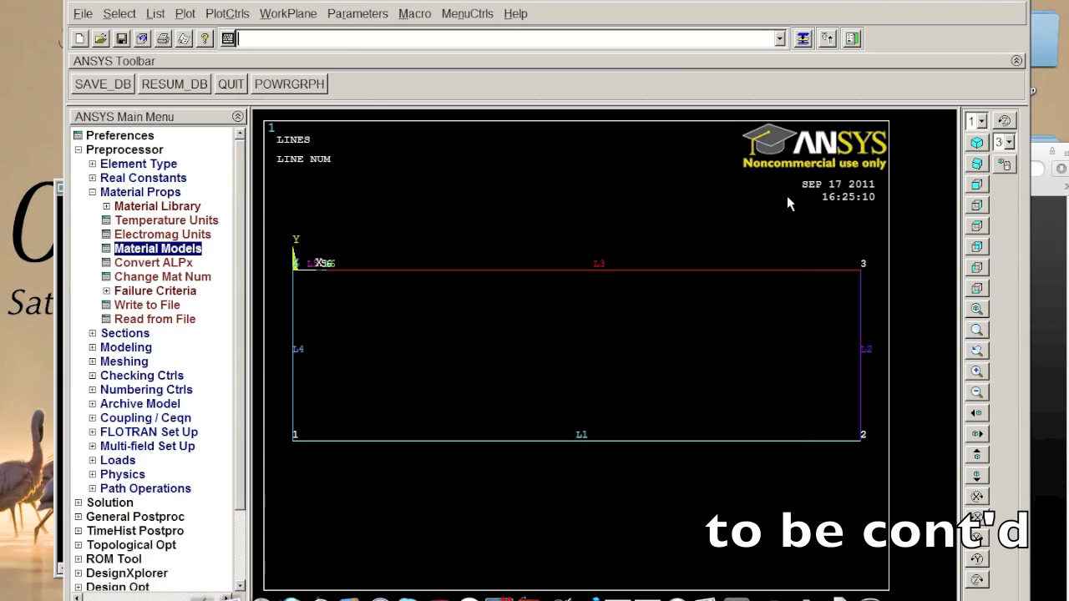
{"action": "left_click", "coordinate": [96, 194]}
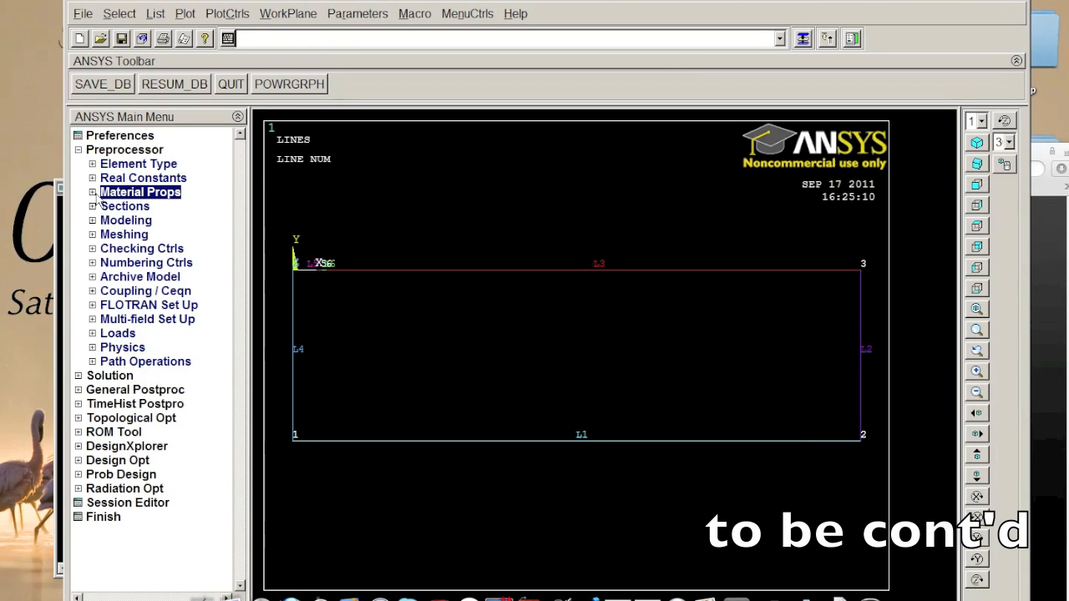